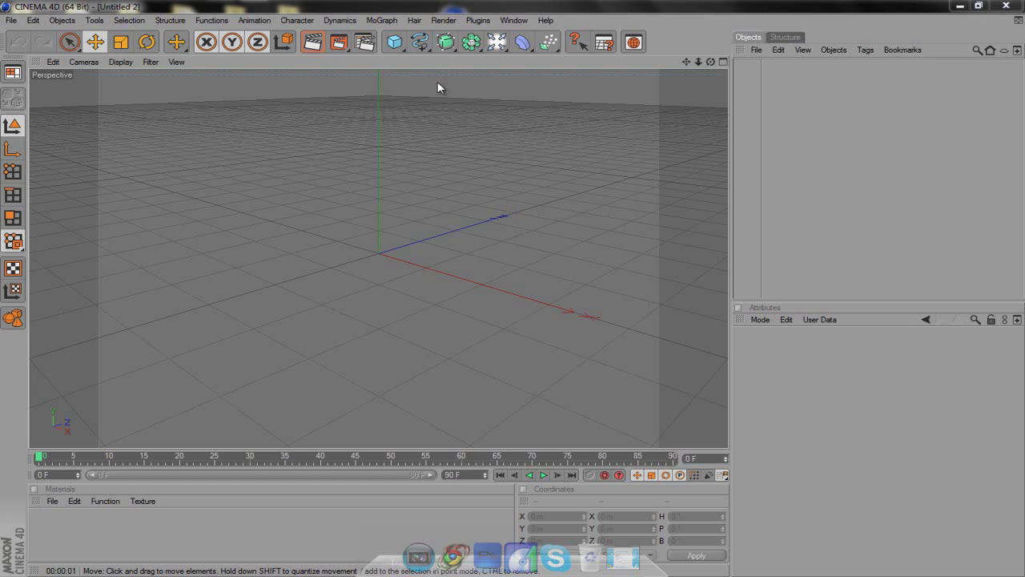
Add a Text spline reading 'GAM3VIDZ' in the Bebas font and render a quick preview
left_click(419, 41)
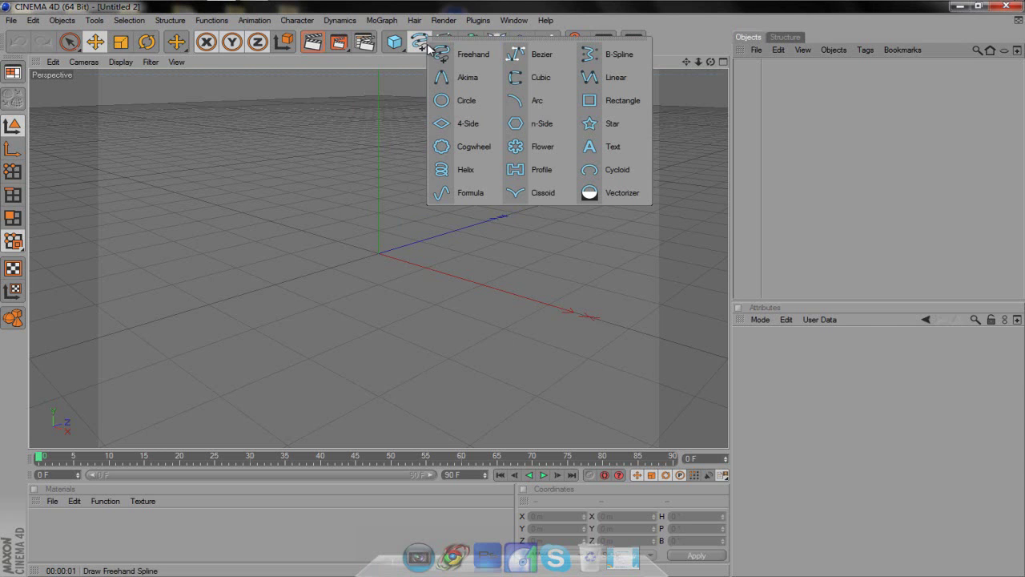
left_click(613, 148)
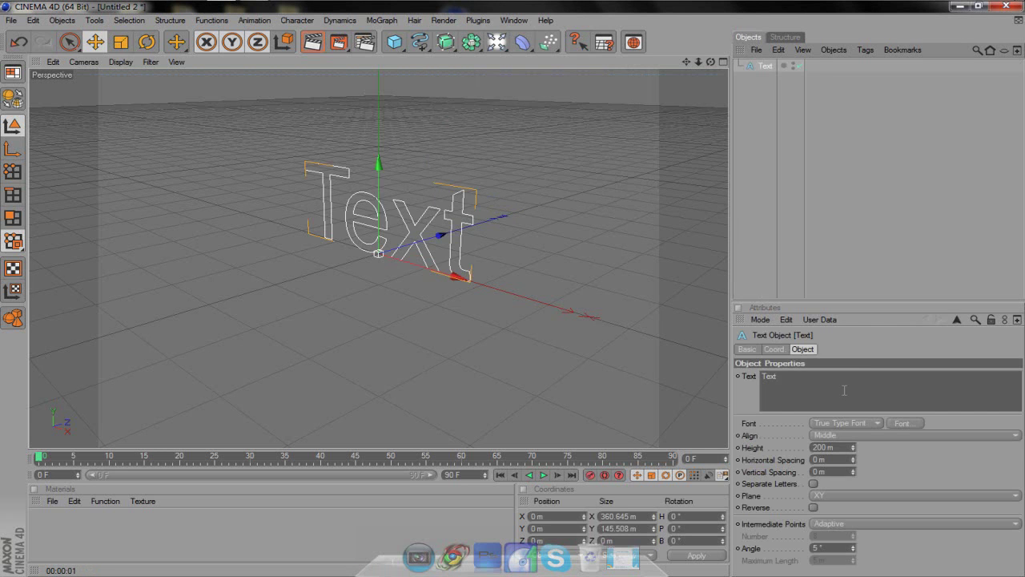
type("GAM3VIDZ")
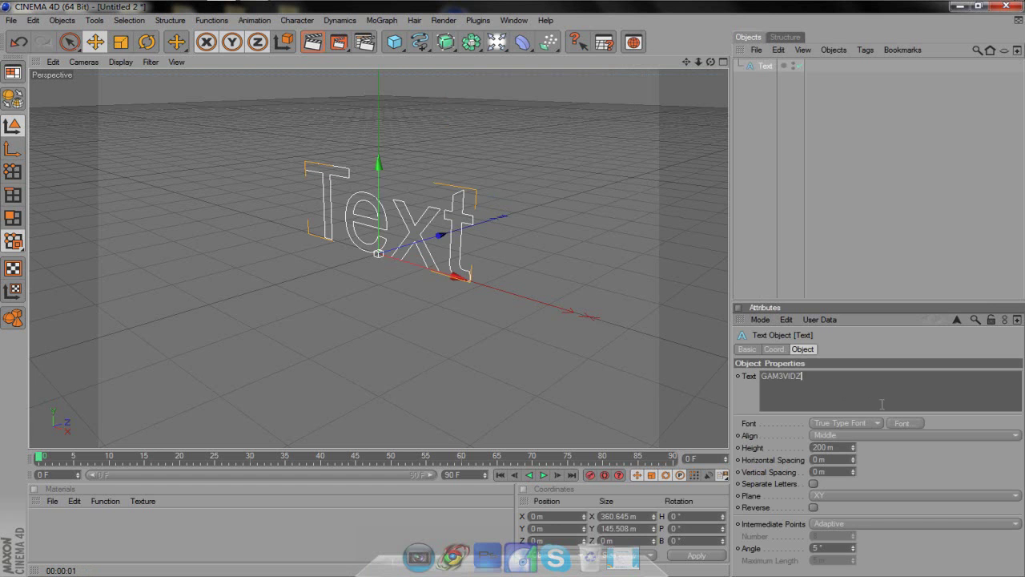
left_click(903, 423)
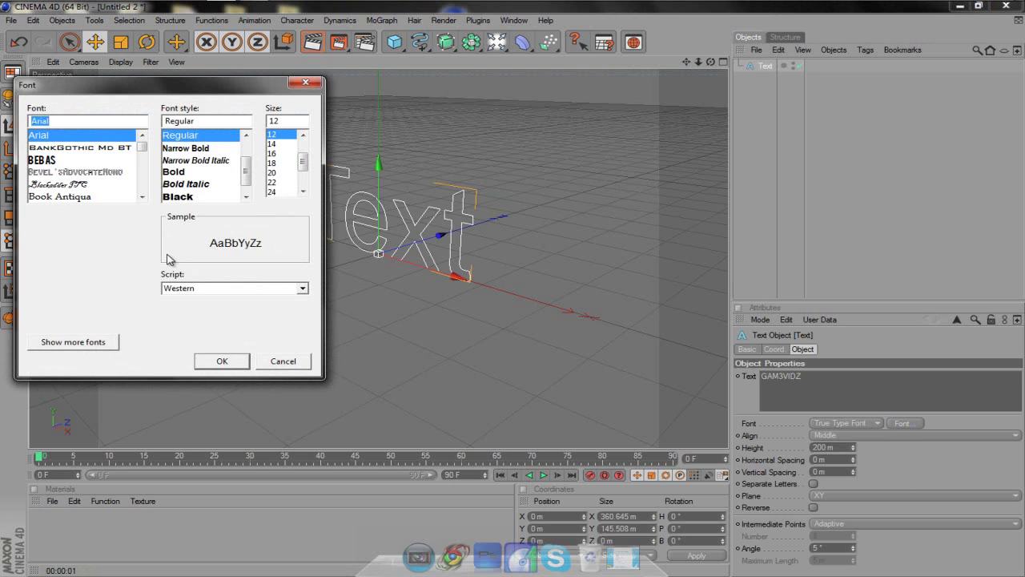
left_click(46, 160)
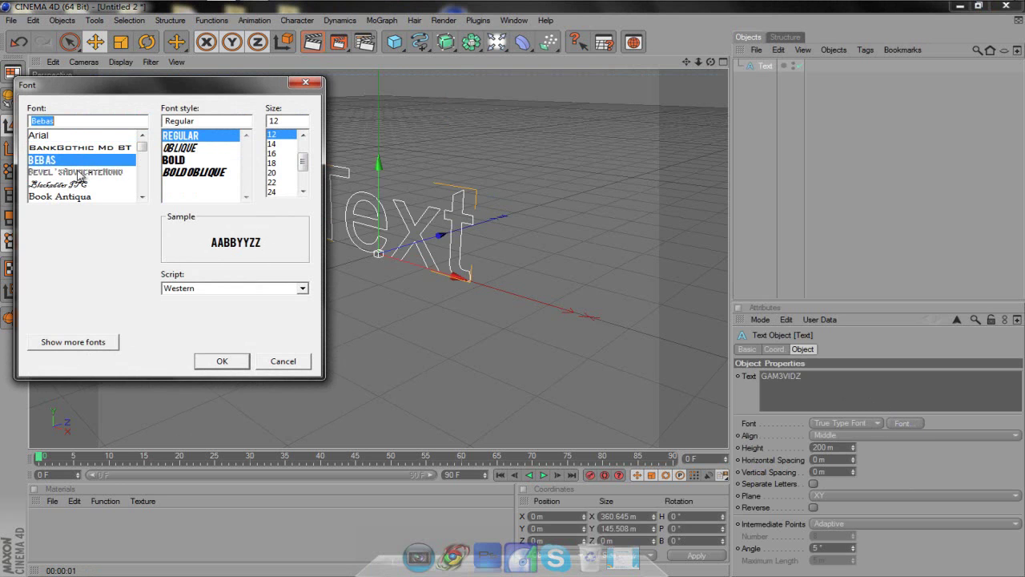
left_click(229, 364)
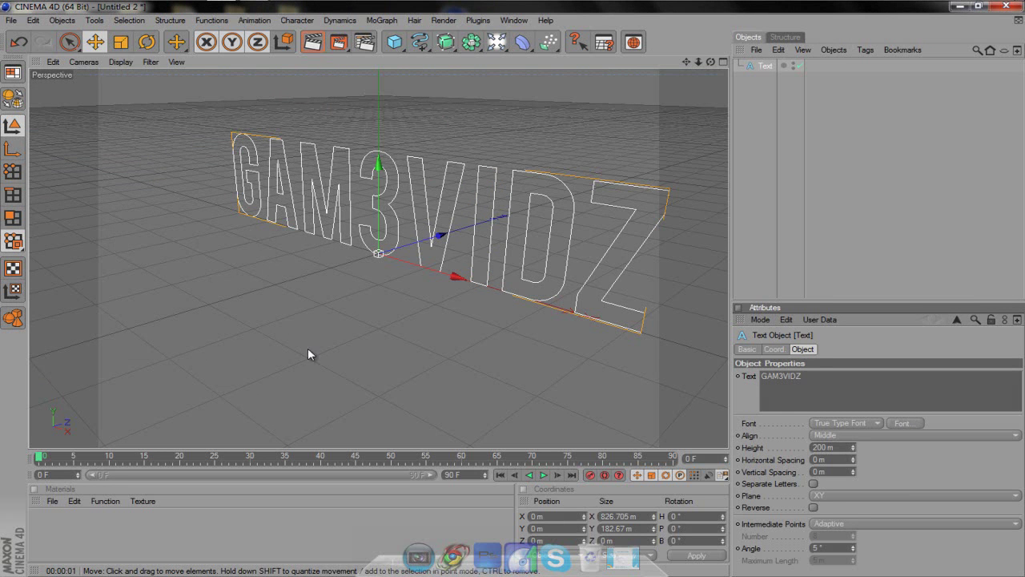
left_click(313, 44)
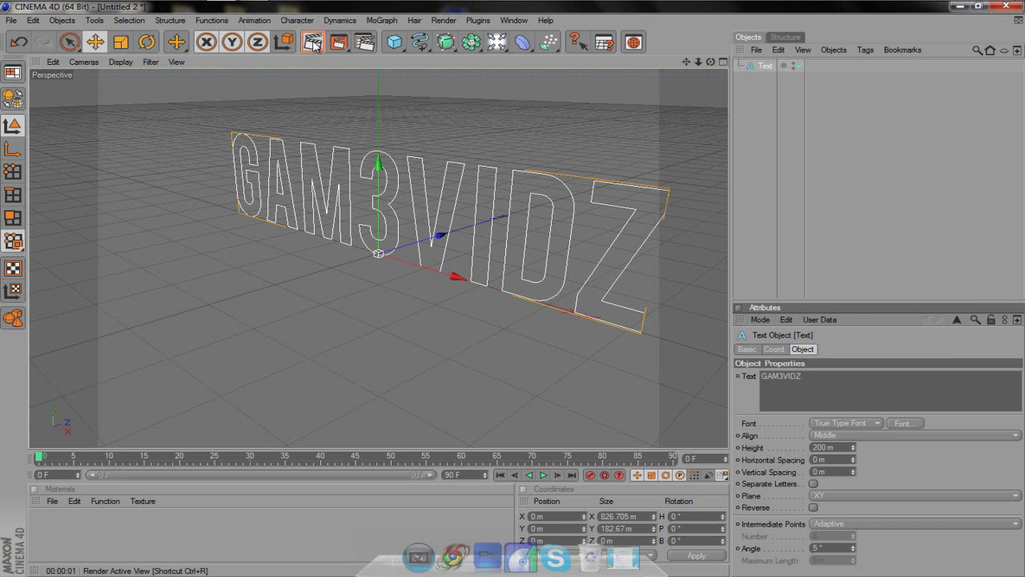
With the GAM3VIDZ text selected, add an Extrude NURBS generator
left_click(338, 161)
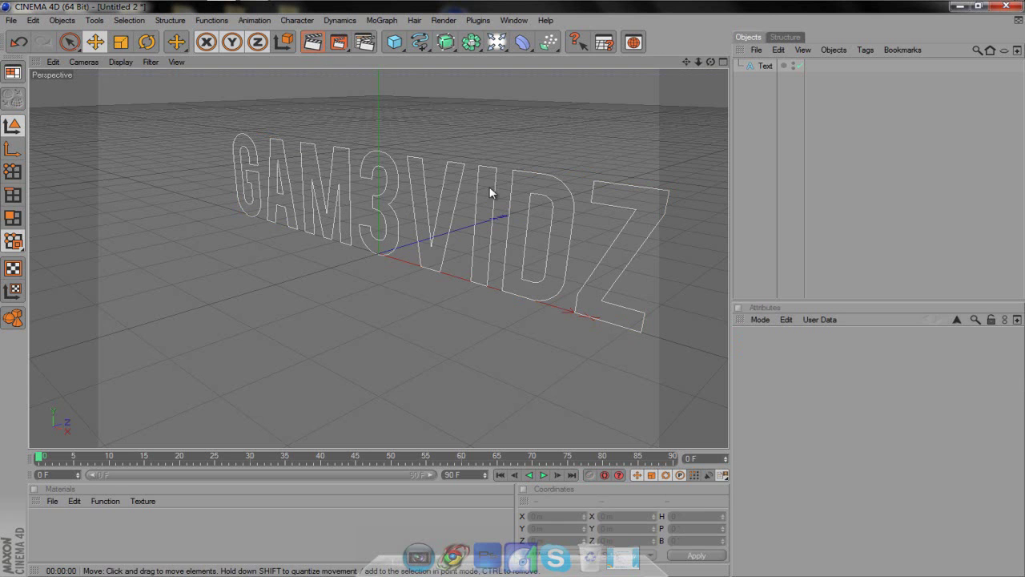
left_click(765, 66)
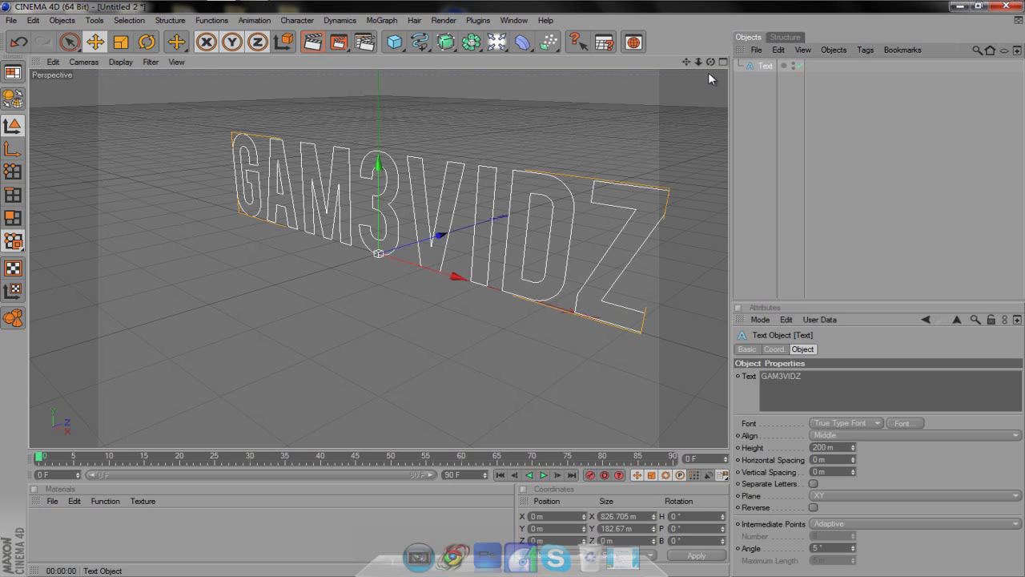
left_click(449, 48)
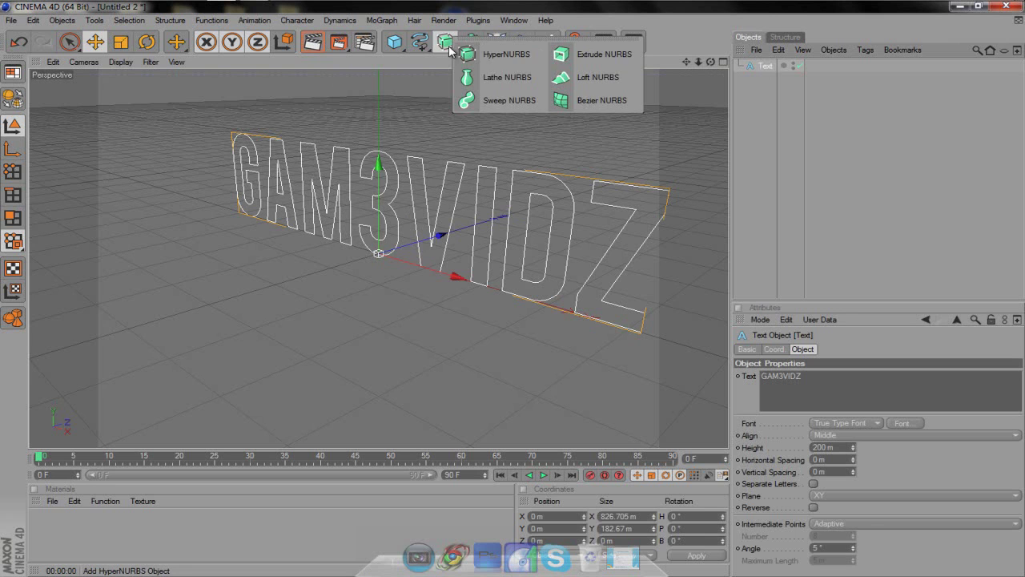
left_click(584, 56)
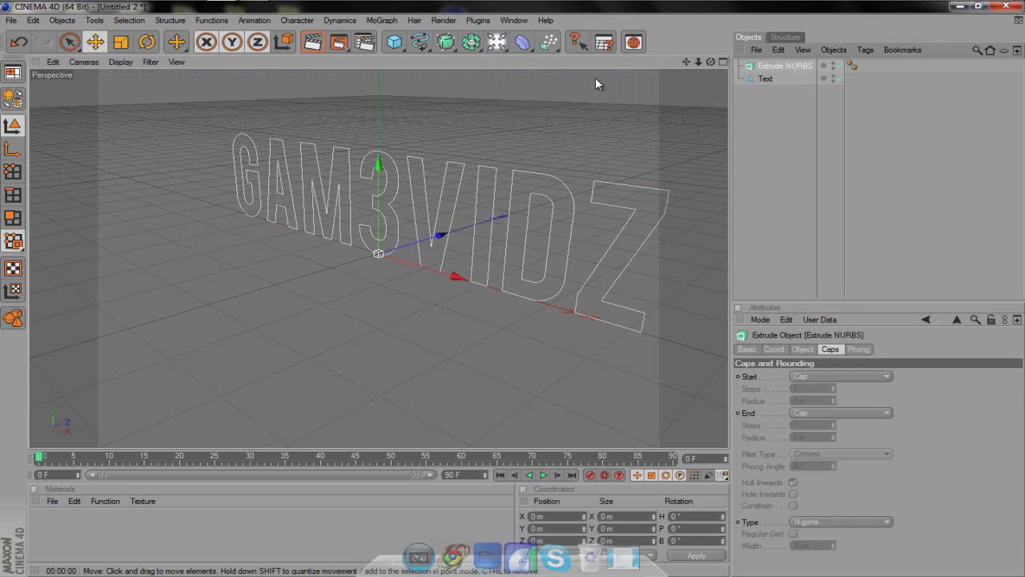
Set the Extrude NURBS depth to 80 m and place the text spline inside it
left_click(805, 349)
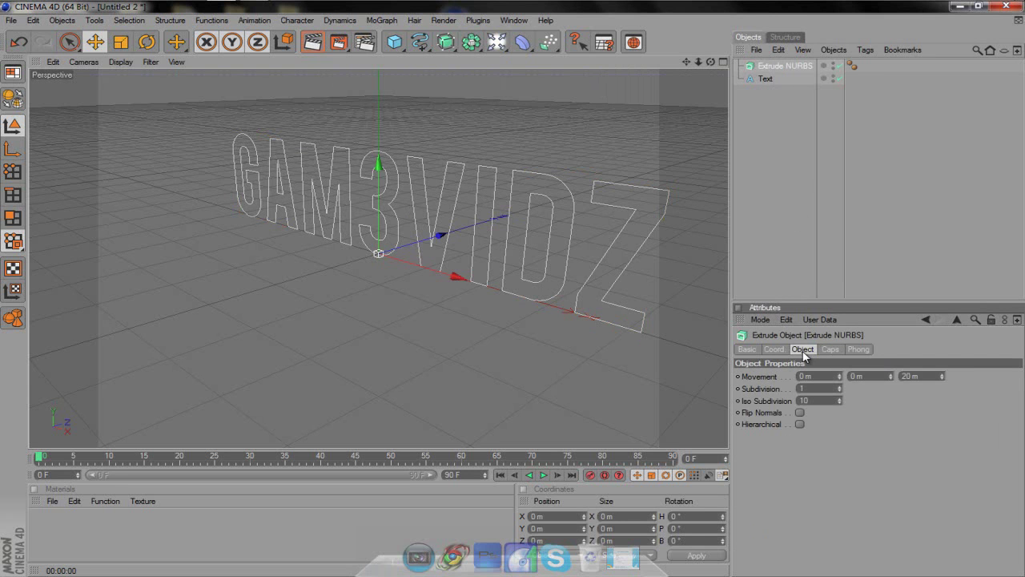
left_click_drag(915, 376, 904, 376)
type("80")
key("Return")
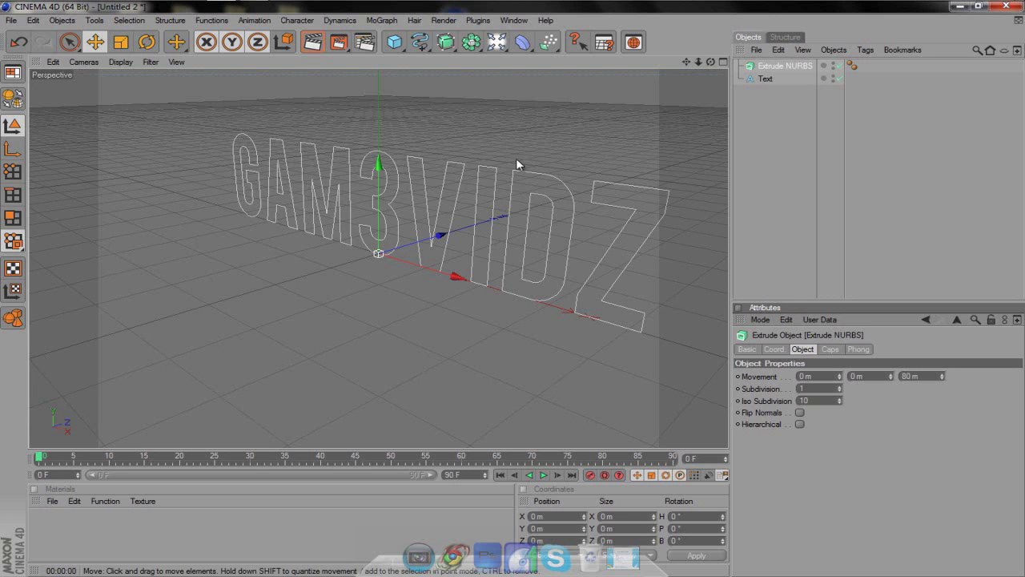
left_click_drag(767, 81, 785, 67)
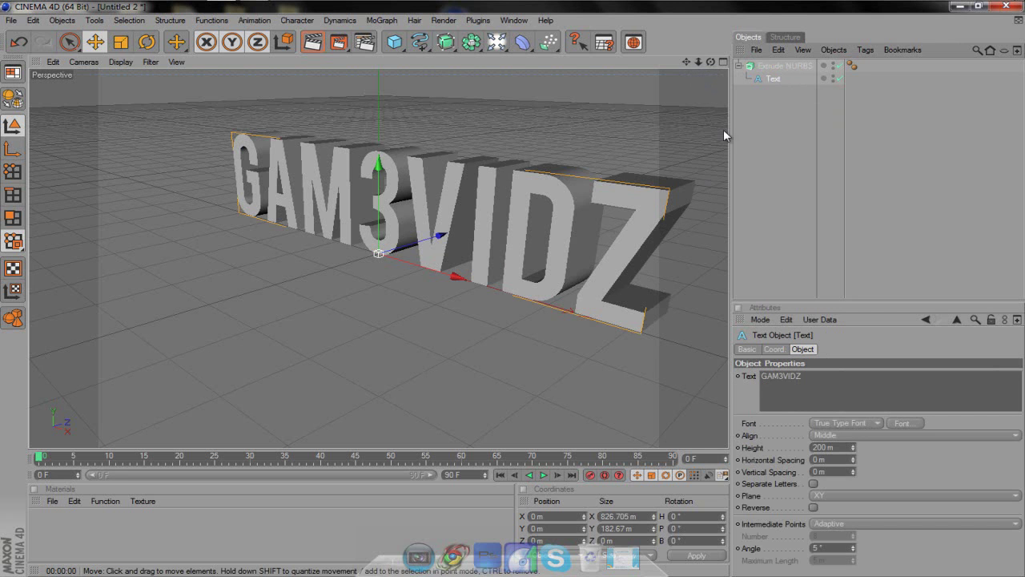
left_click_drag(711, 61, 513, 288)
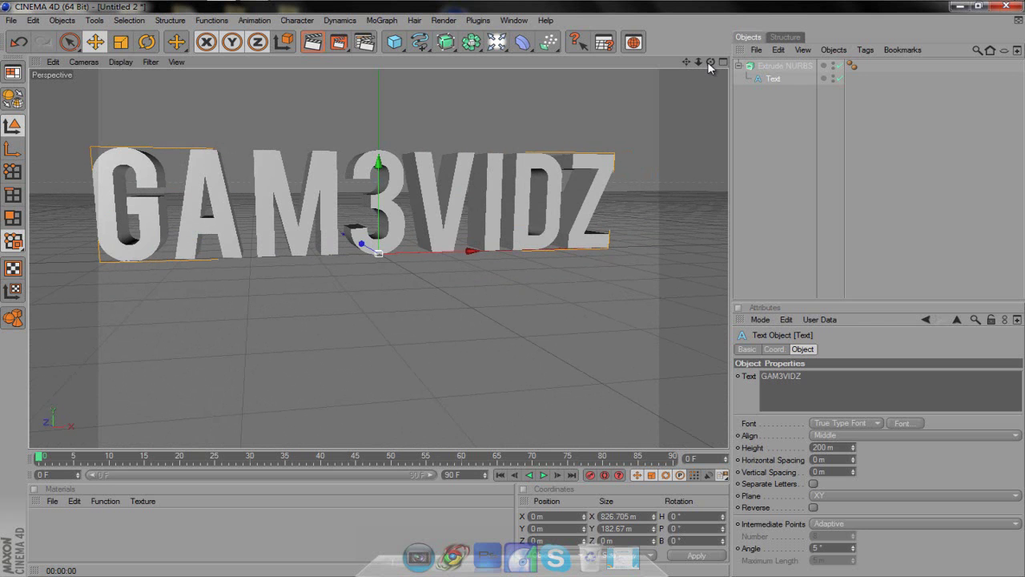
Orbit to face the GAM3VIDZ lettering head-on and dismiss the test render
left_click_drag(708, 62, 515, 293)
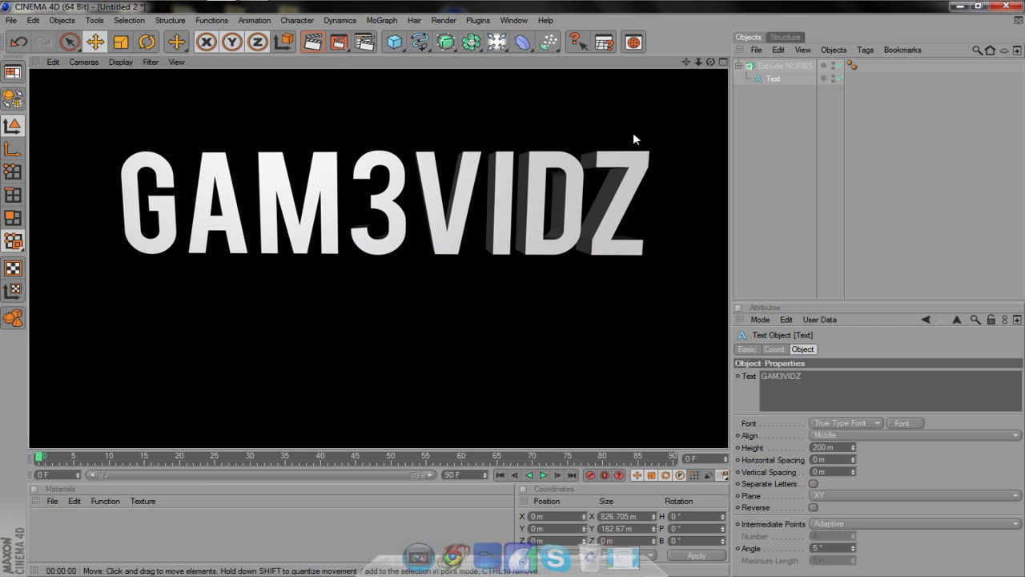
left_click(329, 126)
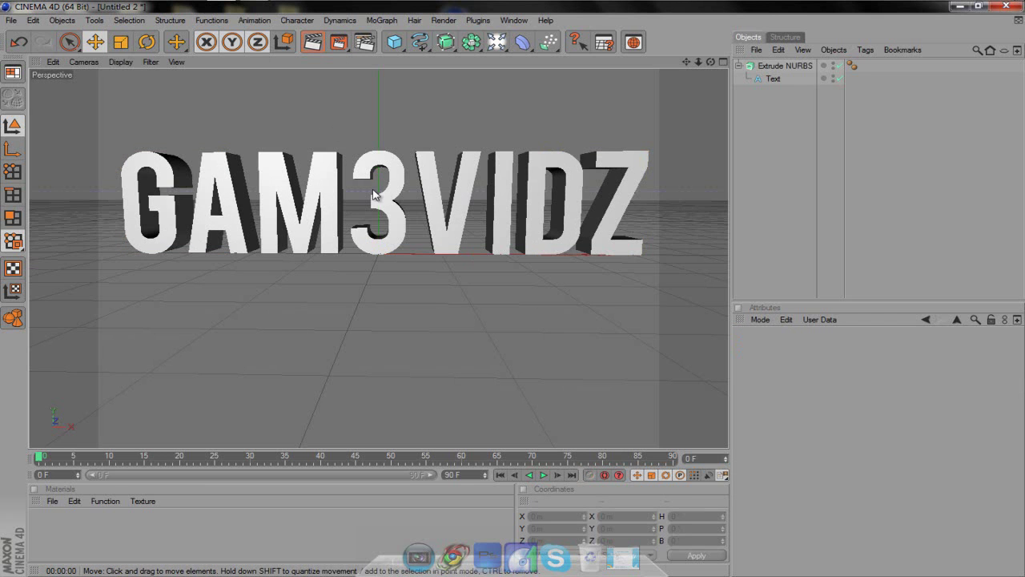
Copy and paste the Extrude NURBS to create a duplicate, Extrude NURBS.1
left_click_drag(709, 62, 517, 290)
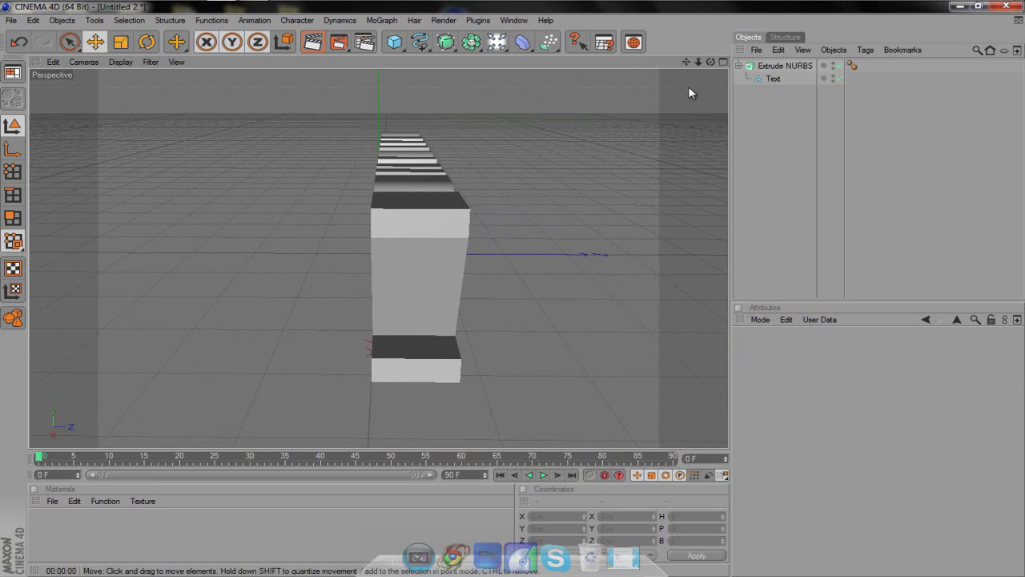
left_click(785, 66)
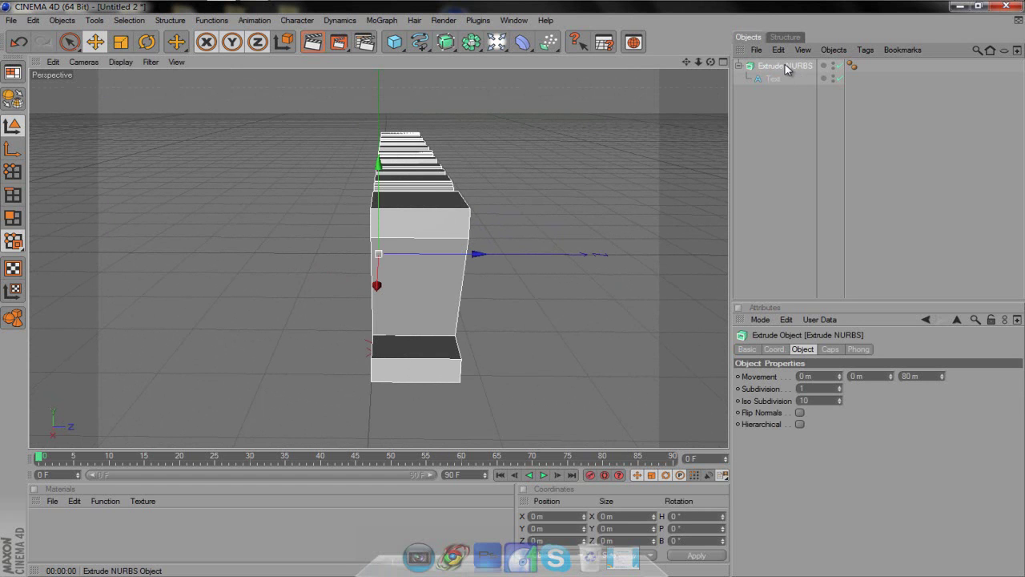
key("ctrl+c")
key("ctrl+v")
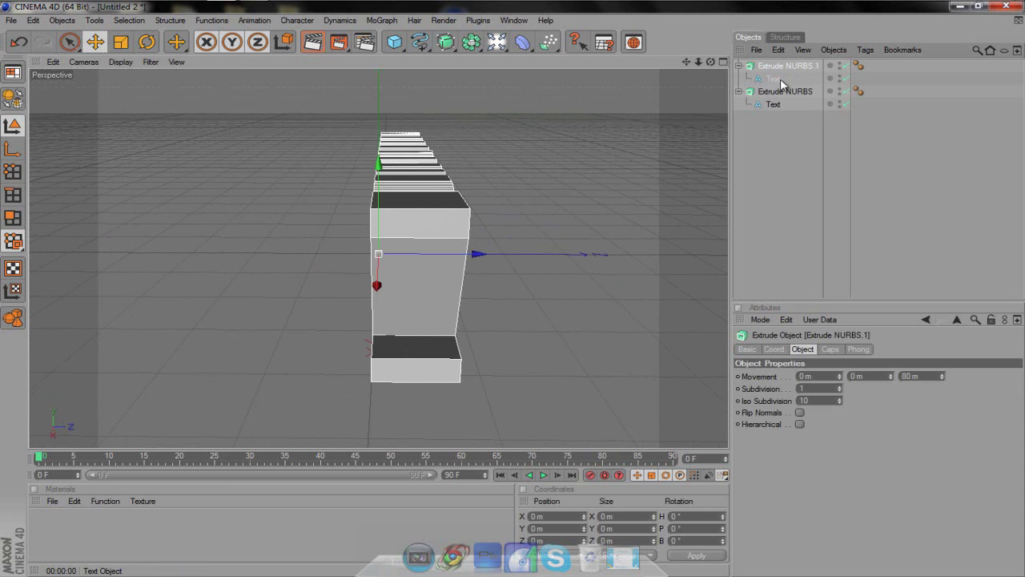
left_click(32, 20)
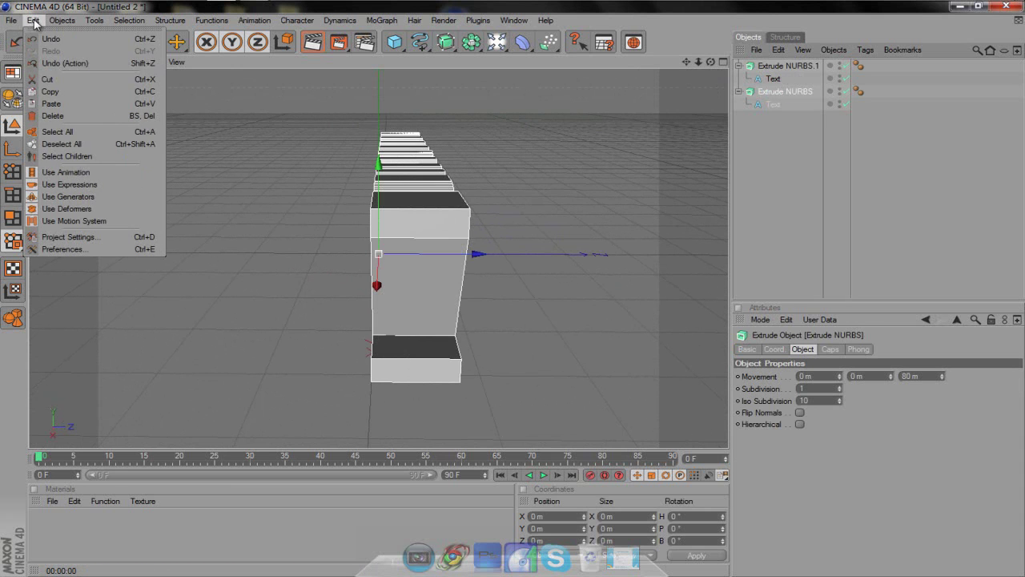
left_click(129, 84)
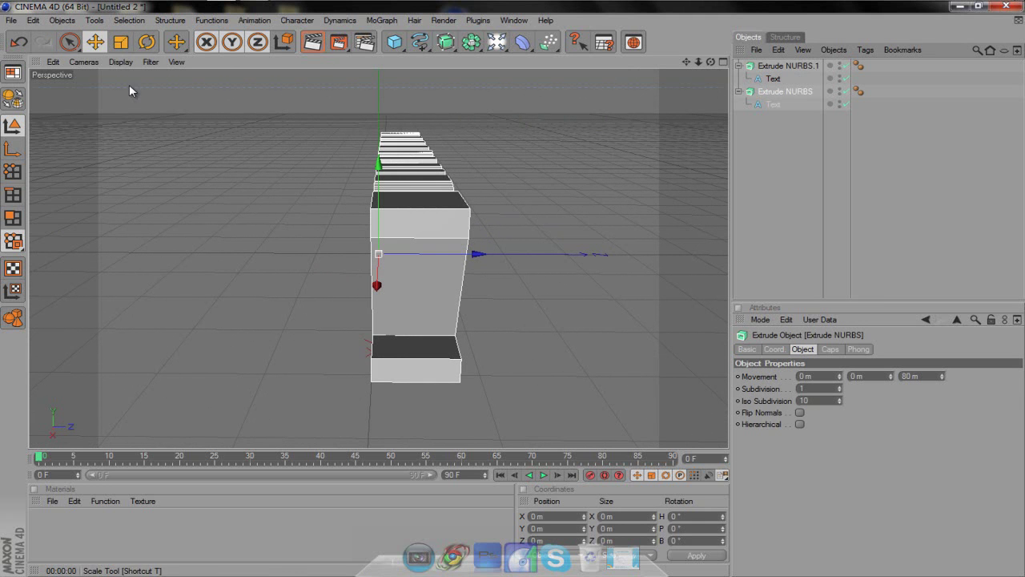
Set Extrude NURBS.1's extrusion depth to 40 m
left_click(783, 68)
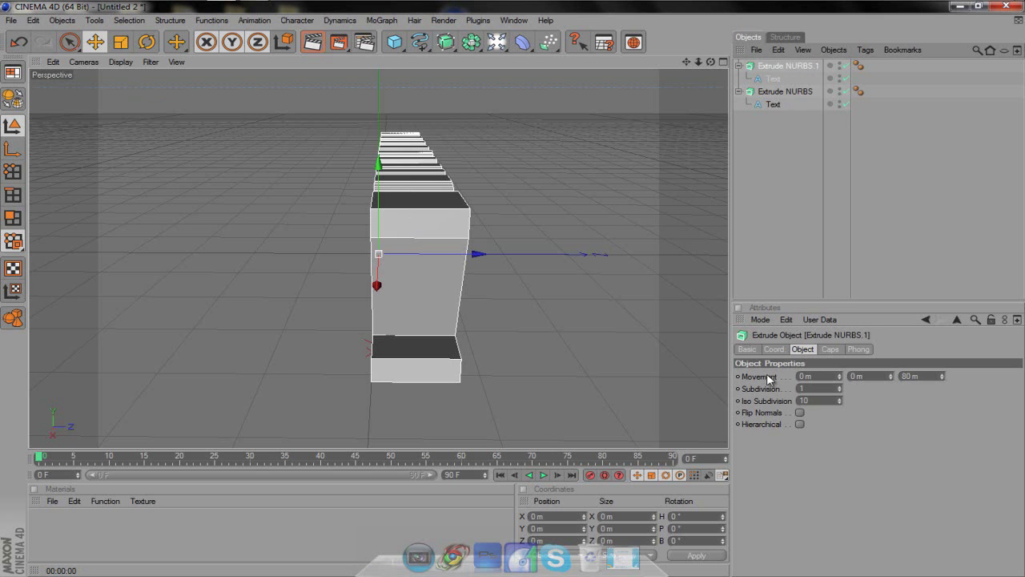
double_click(905, 375)
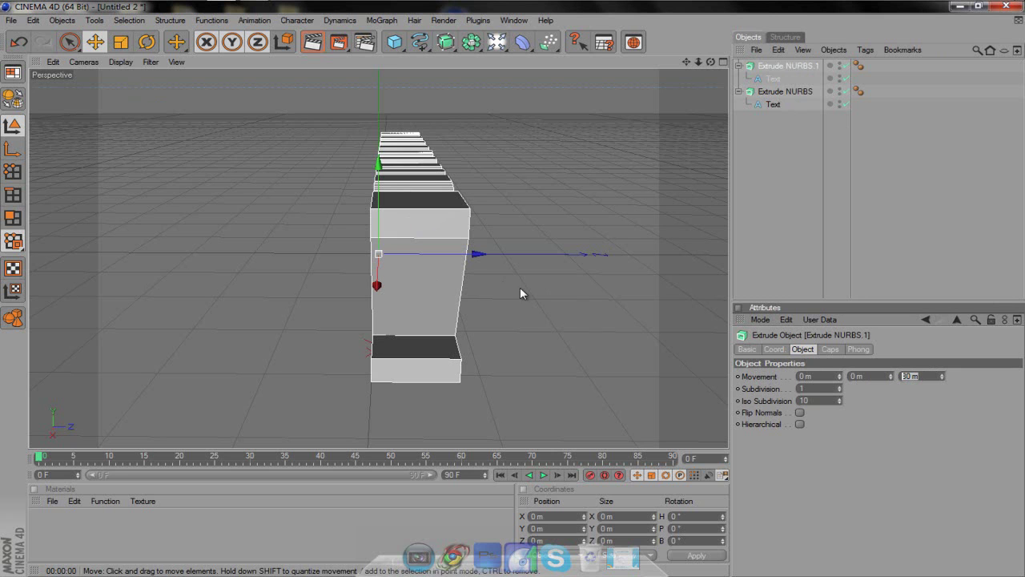
type("40")
key("Return")
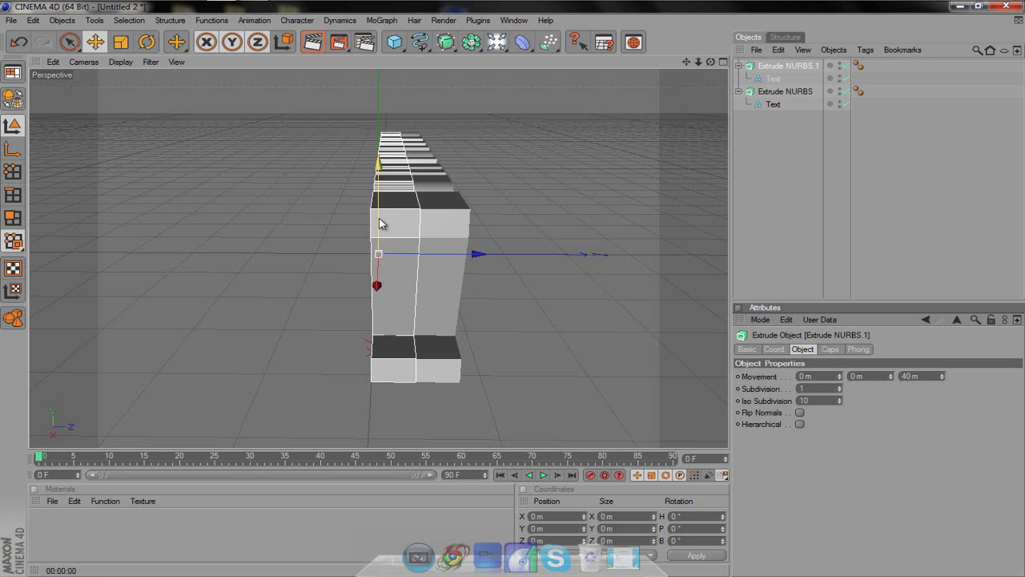
Set Extrude NURBS.1's P.Z coordinate to 20 m
left_click(775, 349)
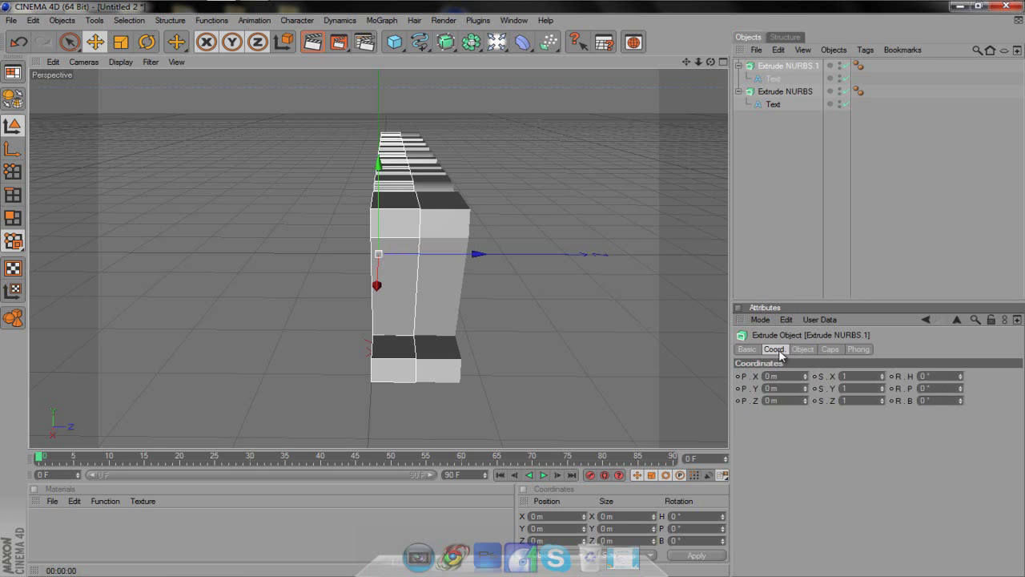
double_click(767, 401)
type("20")
key("Return")
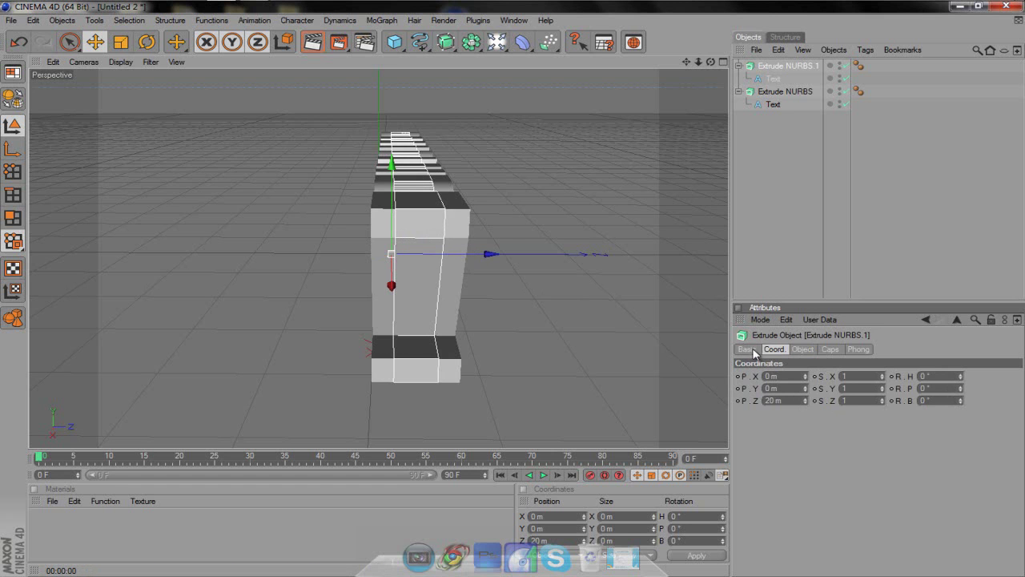
Give both the start and end caps of Extrude NURBS.1 fillet caps
left_click(828, 349)
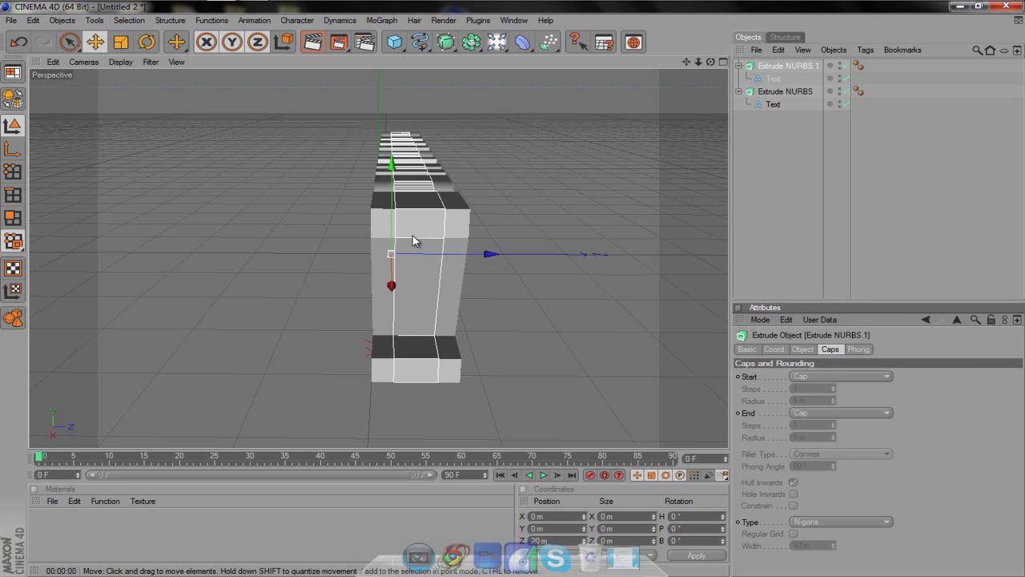
left_click(825, 376)
left_click(826, 424)
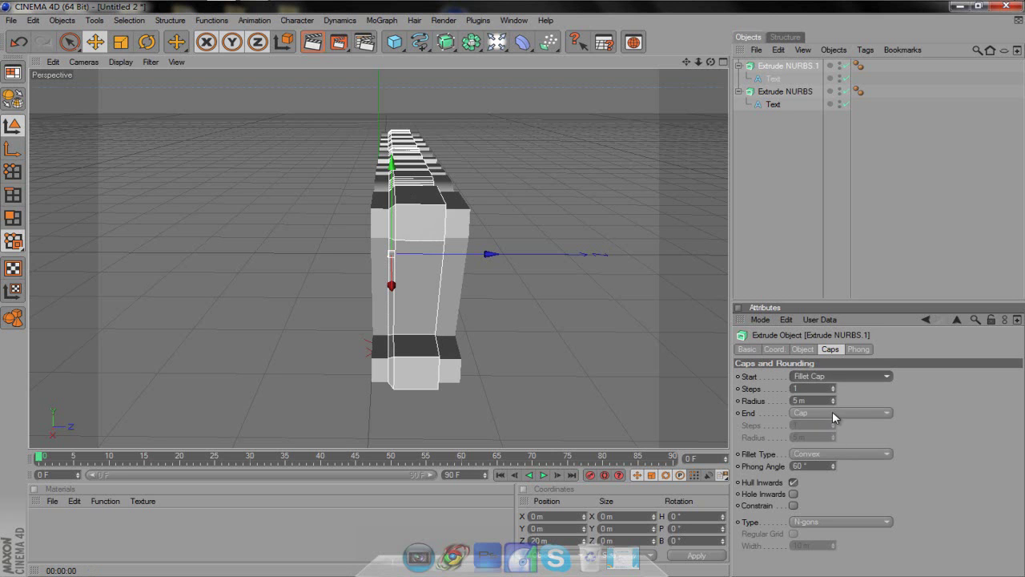
left_click(833, 411)
left_click(831, 451)
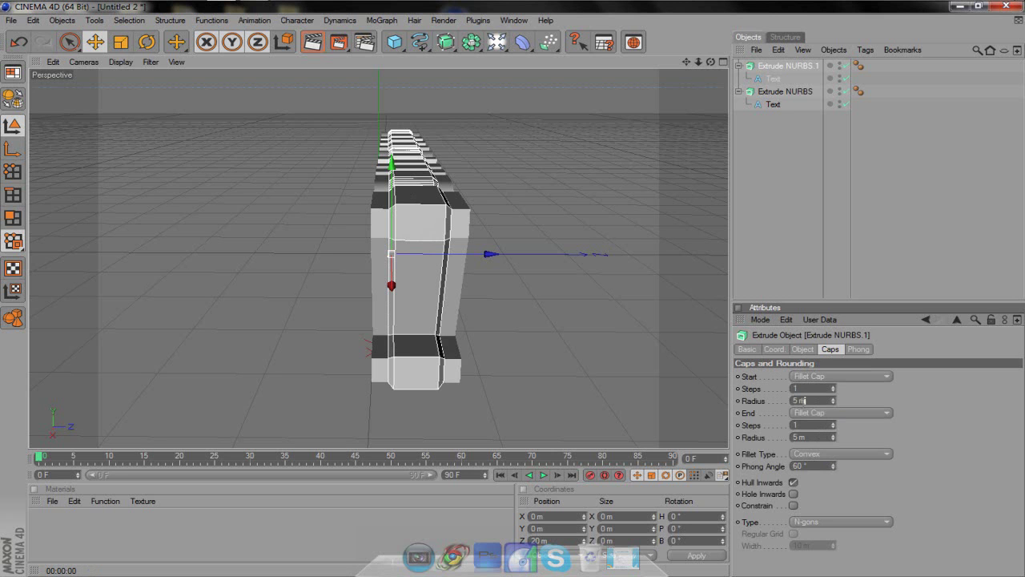
Try a 10 m fillet radius, revert it to 5 m, and view the text from the front
left_click(803, 401)
type("10")
key("Return")
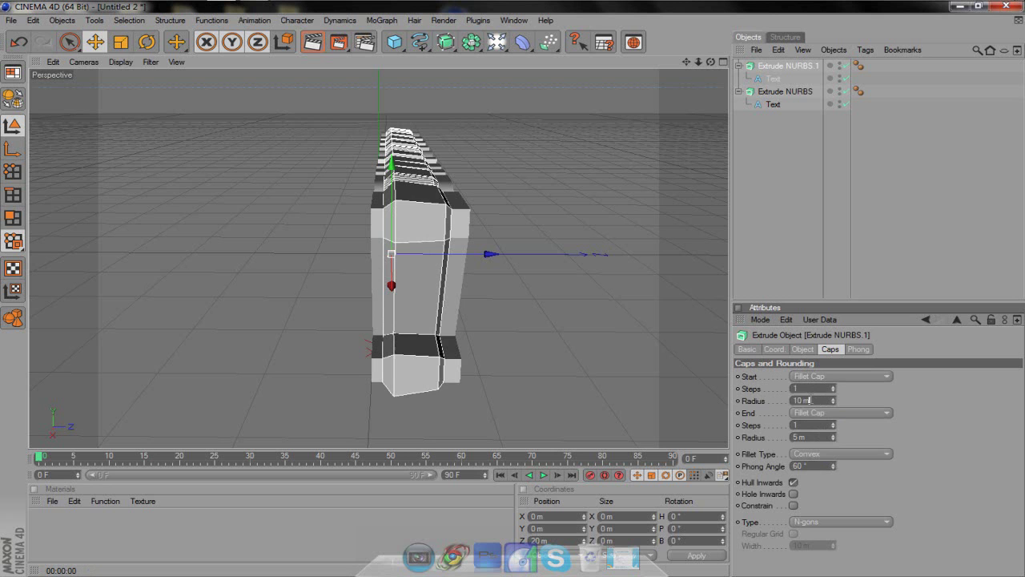
key("ctrl+z")
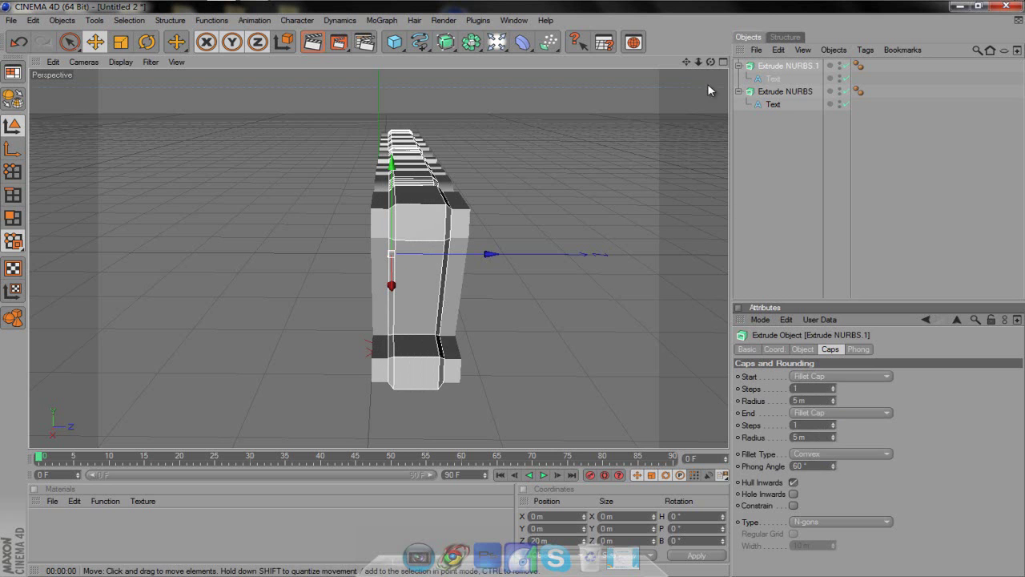
left_click_drag(709, 61, 514, 288)
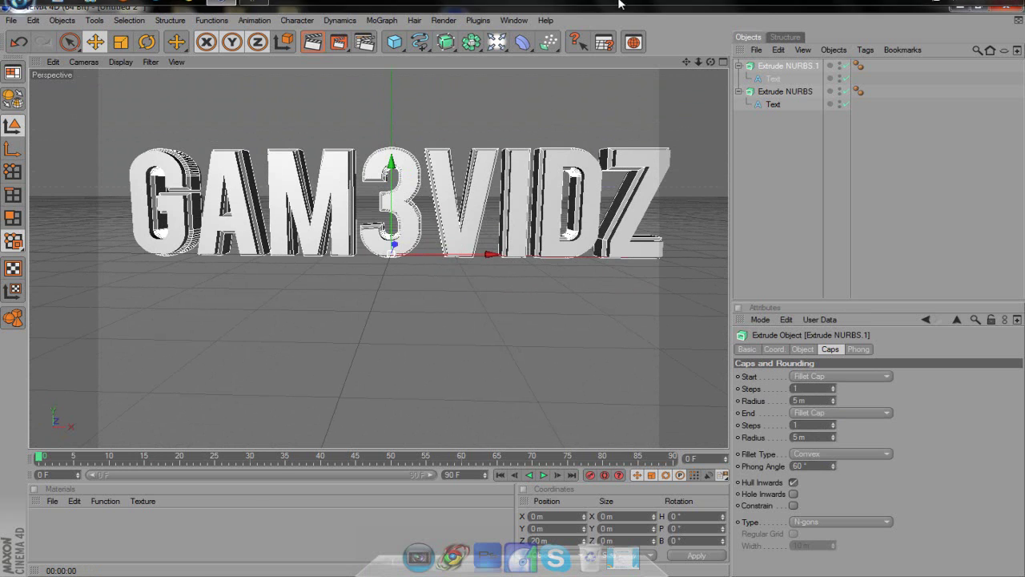
left_click(335, 44)
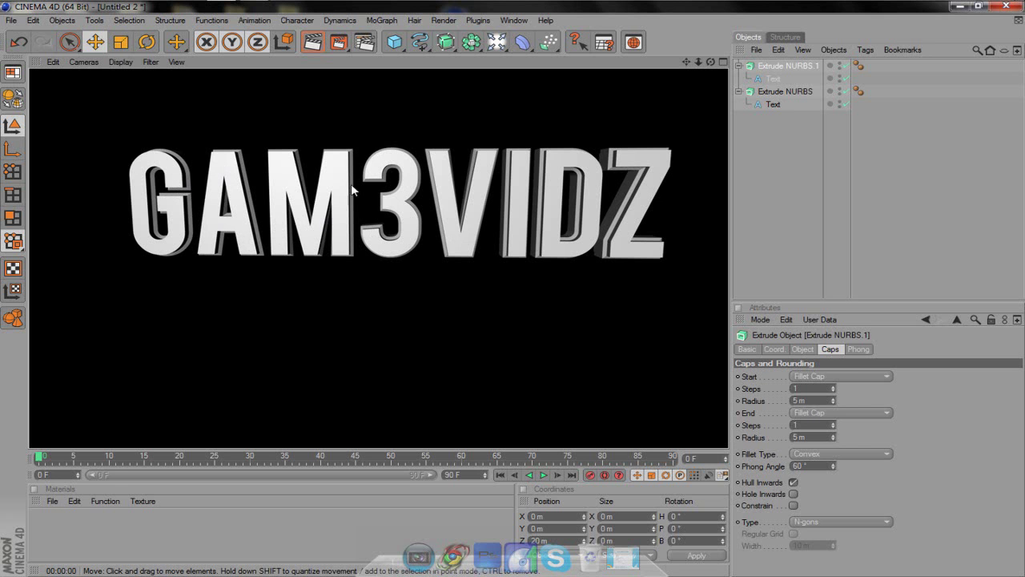
left_click(513, 286)
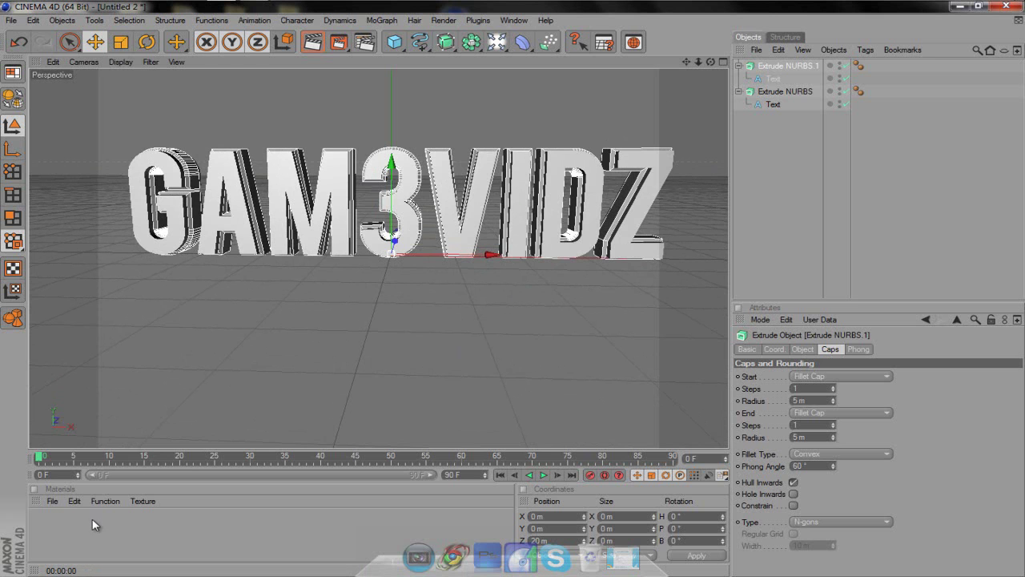
Create a new material, Mat, and set its colour to green (RGB 0, 172, 51)
left_click(52, 502)
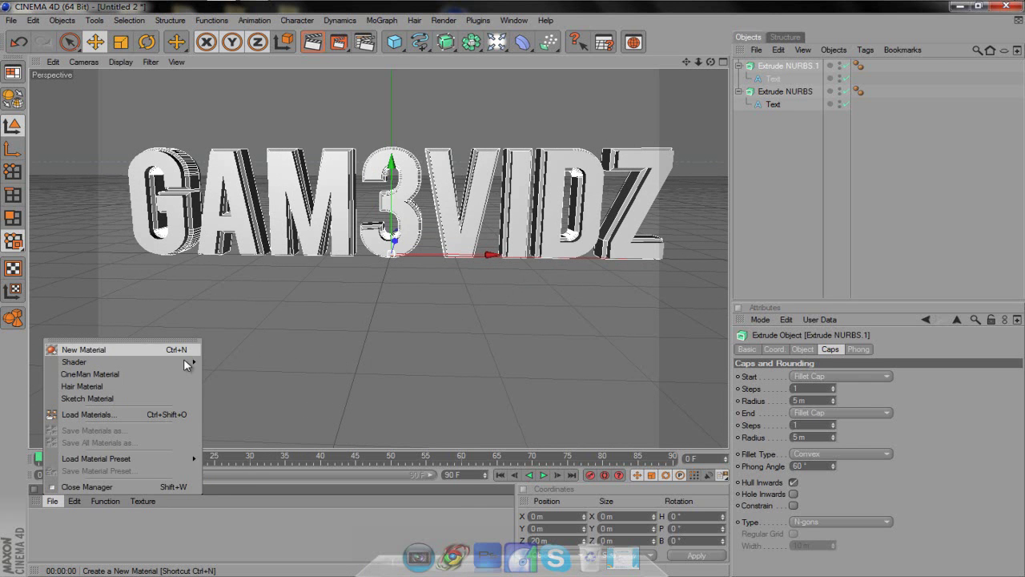
double_click(107, 525)
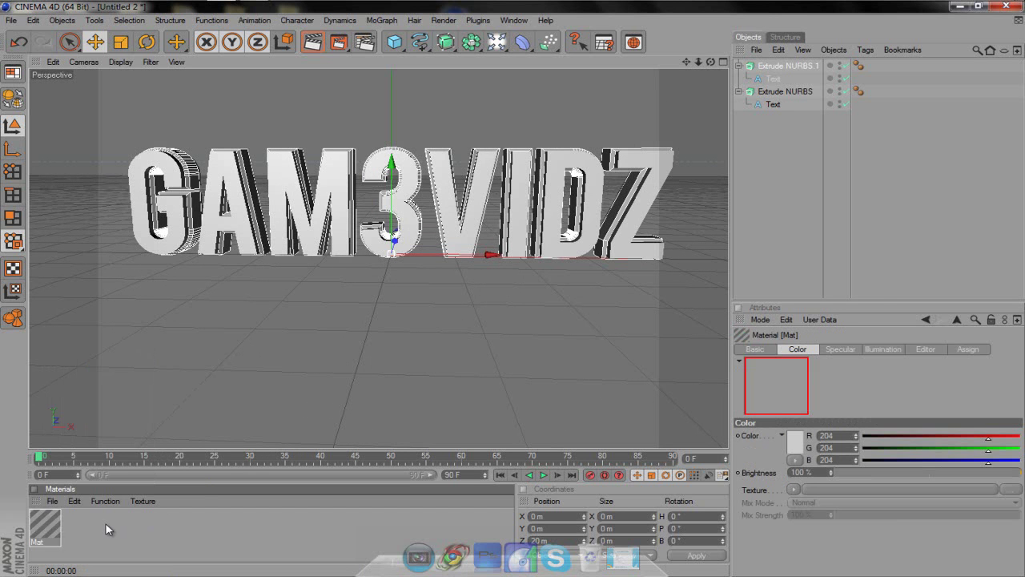
double_click(45, 525)
left_click(248, 201)
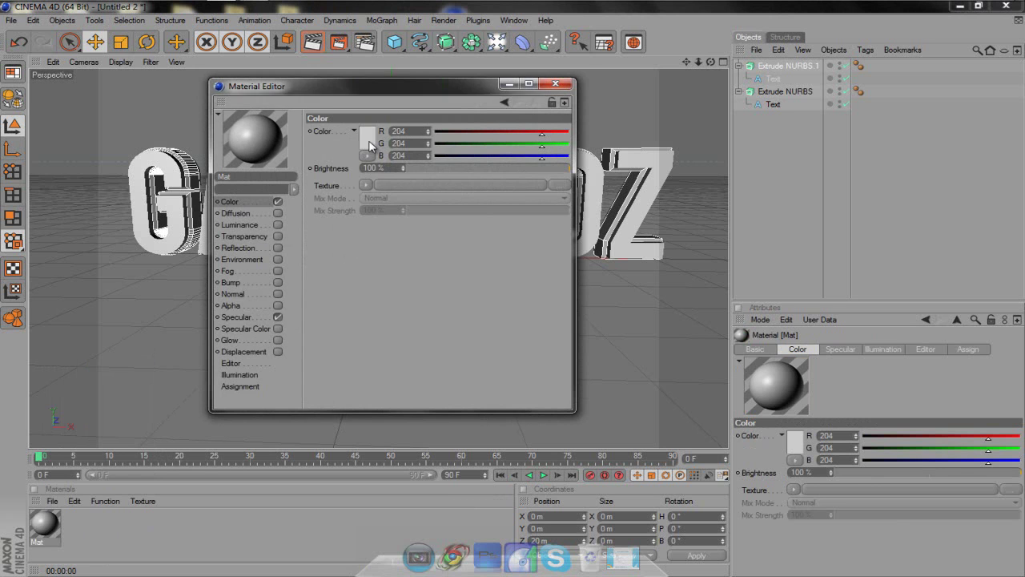
left_click(373, 149)
left_click(381, 103)
left_click_drag(381, 103, 386, 103)
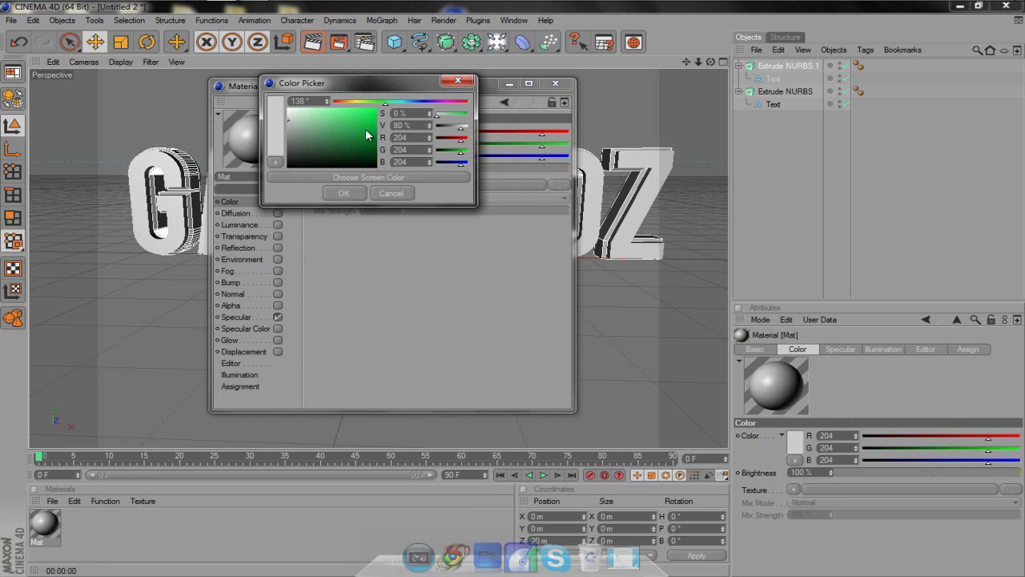
left_click(376, 127)
left_click(358, 194)
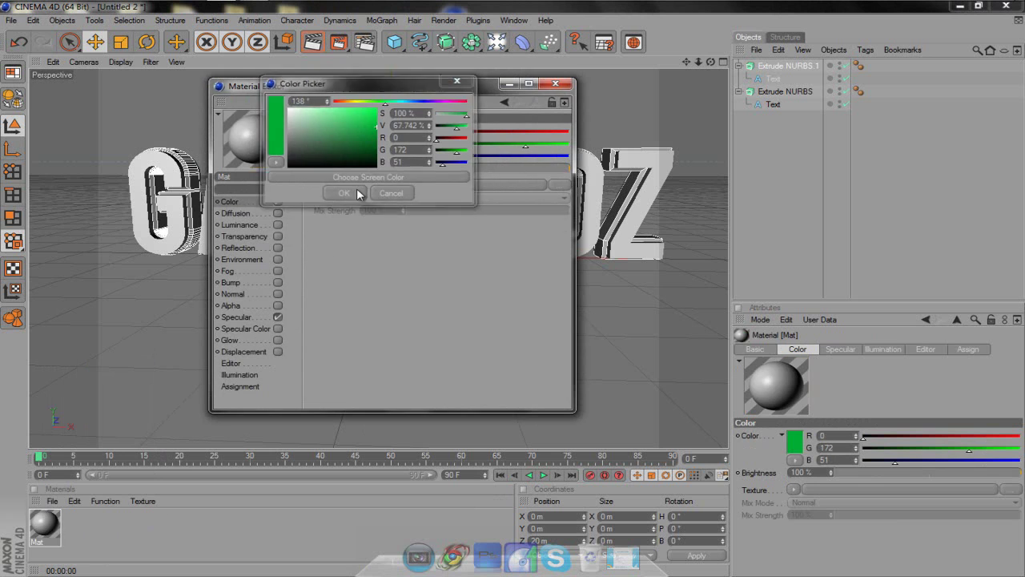
Enable Transparency and Reflection on Mat, both at 20 % brightness
left_click(254, 237)
left_click(277, 237)
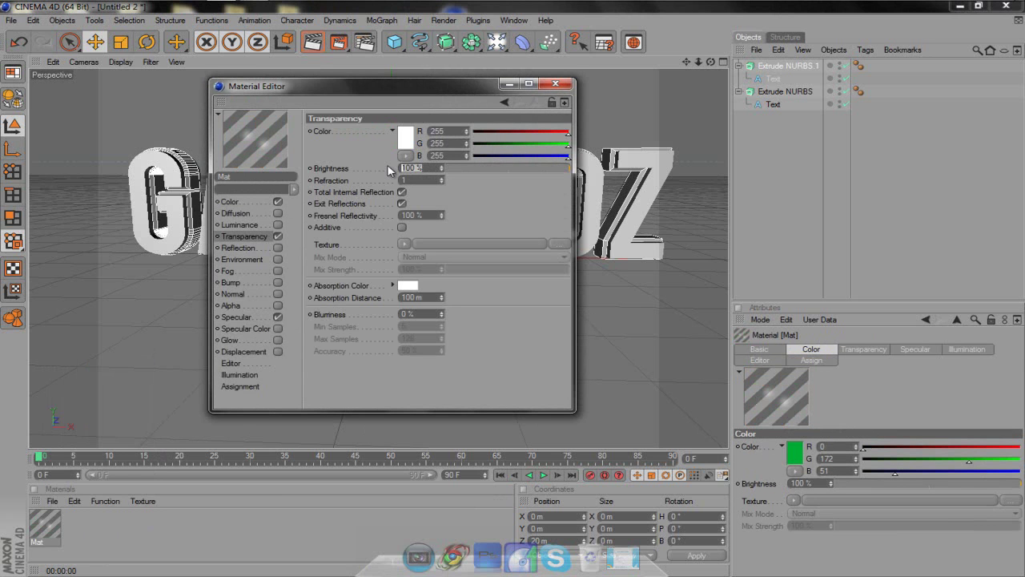
type("20")
key("Return")
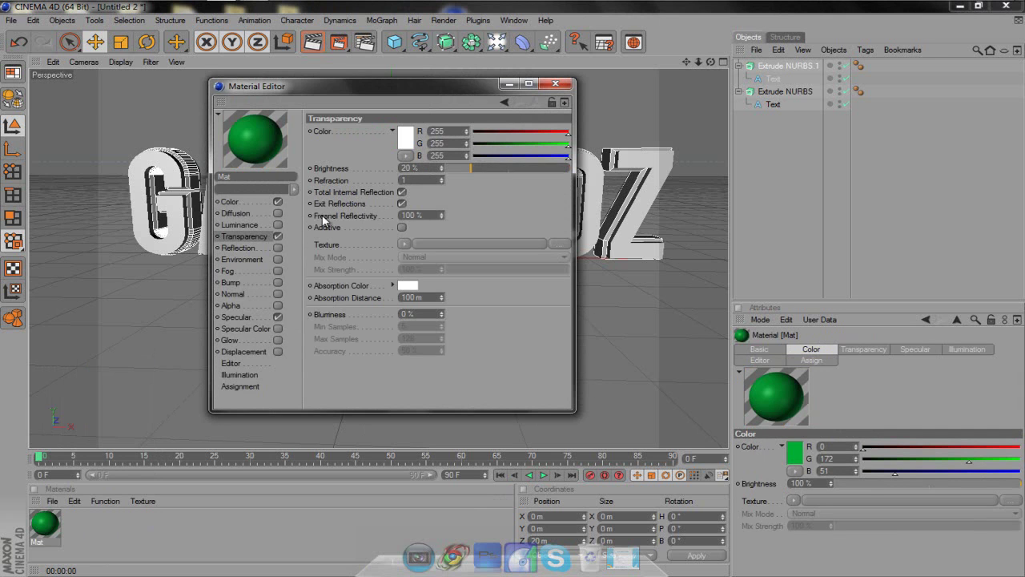
left_click(262, 247)
left_click(277, 248)
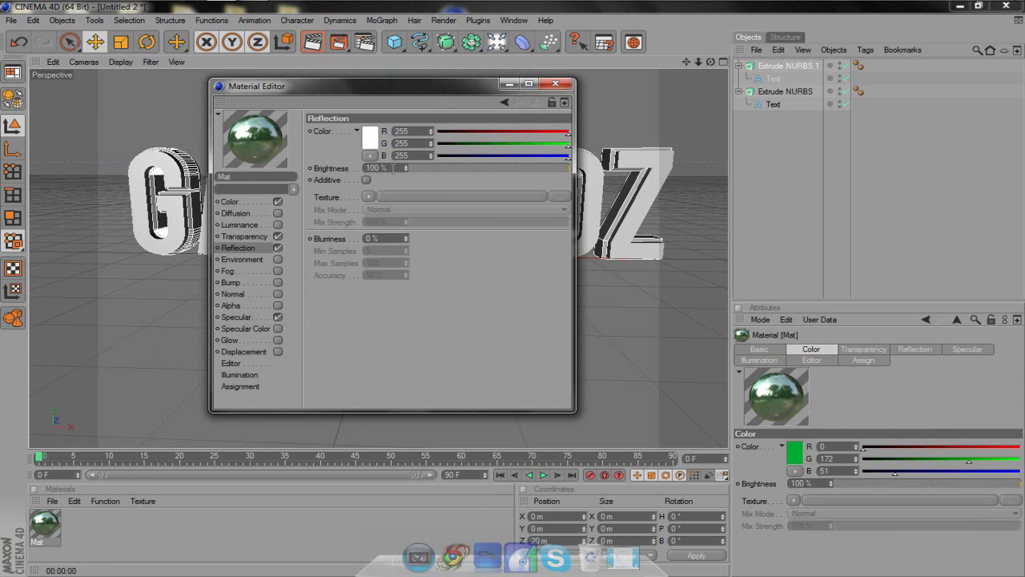
double_click(377, 167)
type("20")
key("Return")
left_click(554, 84)
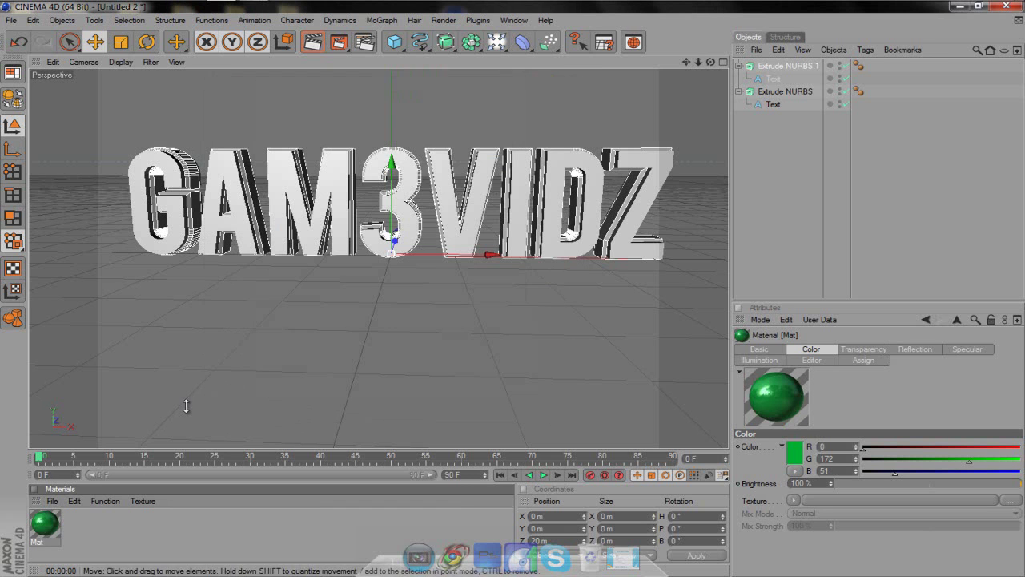
Apply the green Mat material to the GAM3VIDZ text and render previews, including a close-up of the 3
left_click_drag(44, 532, 793, 69)
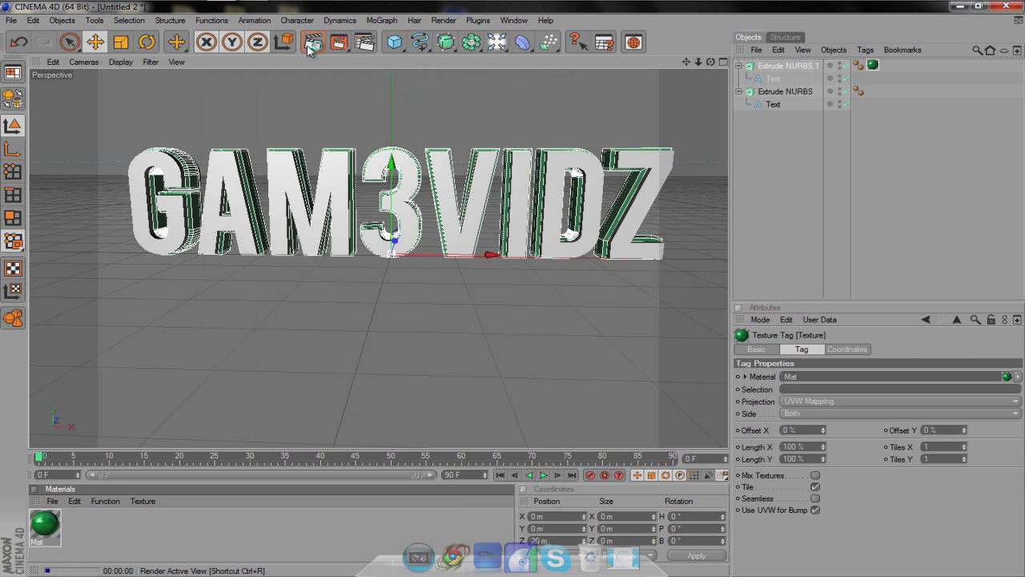
left_click(311, 44)
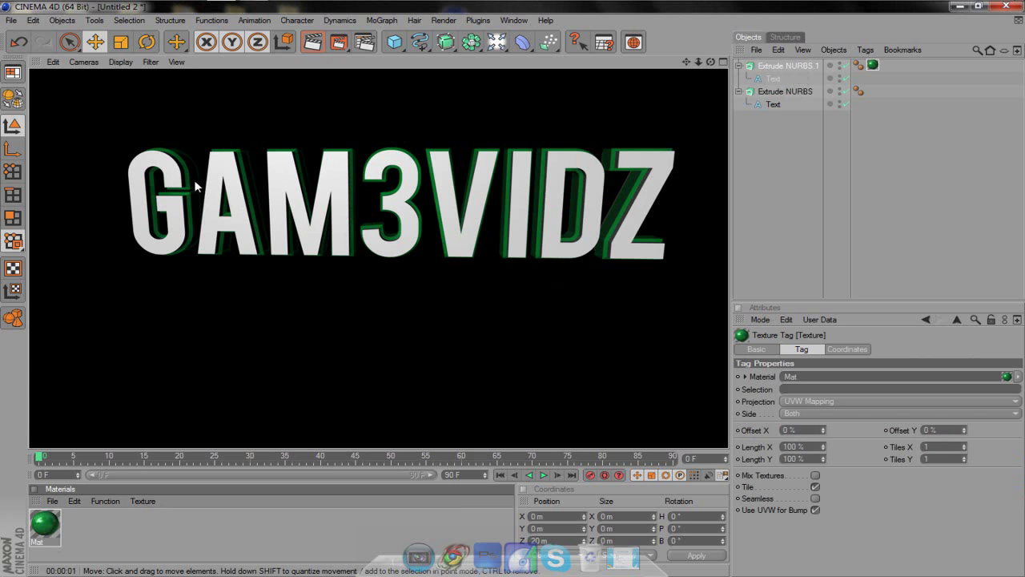
scroll(393, 240, "up", 8)
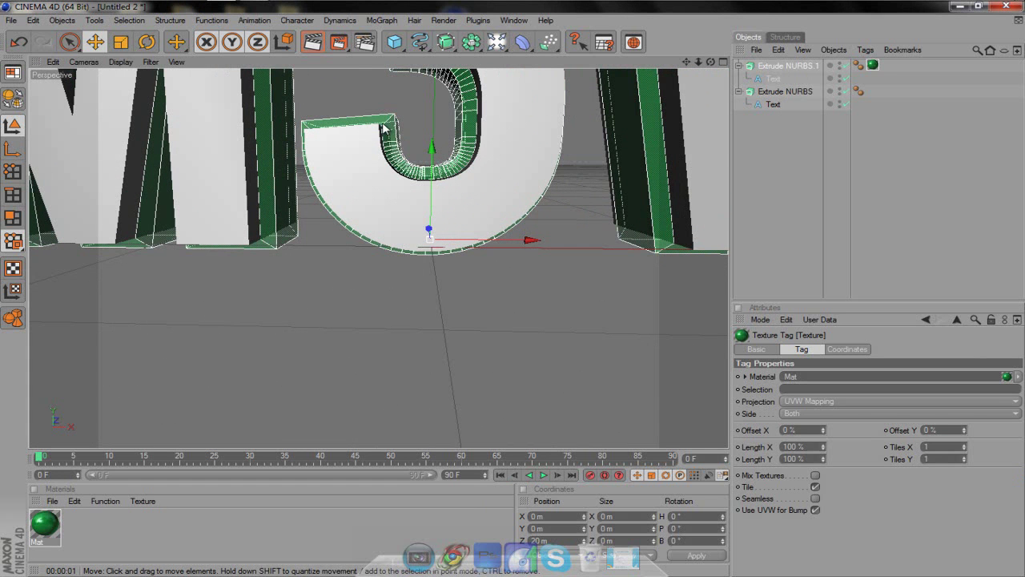
left_click(322, 44)
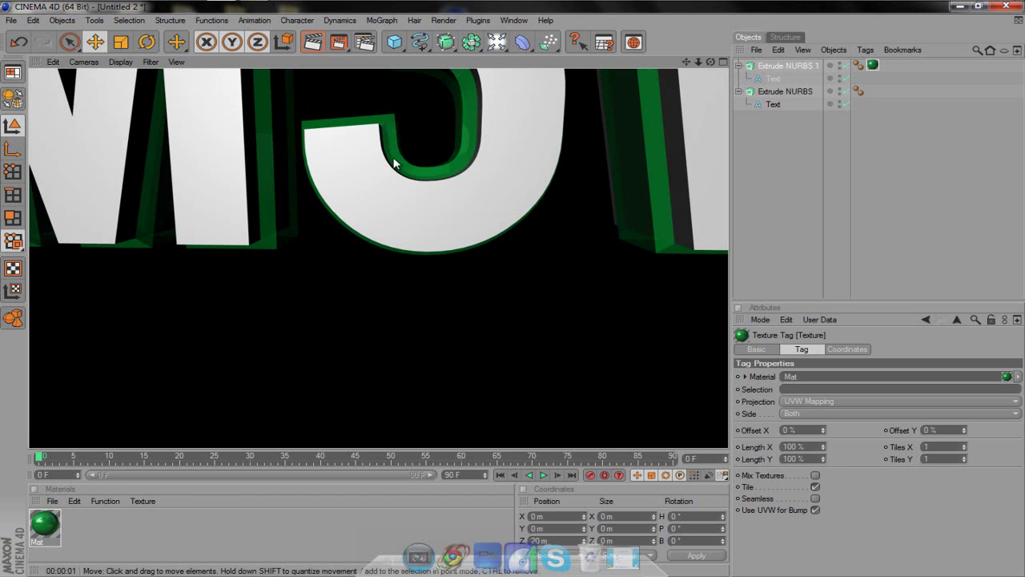
Zoom back out and re-render the full GAM3VIDZ text from a slightly orbited angle
scroll(394, 164, "down", 8)
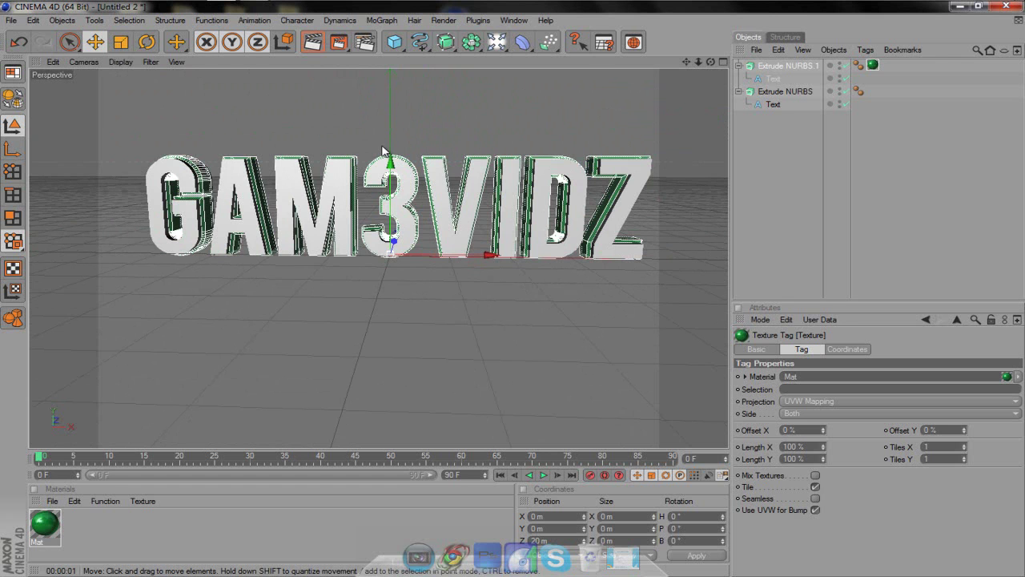
left_click(313, 41)
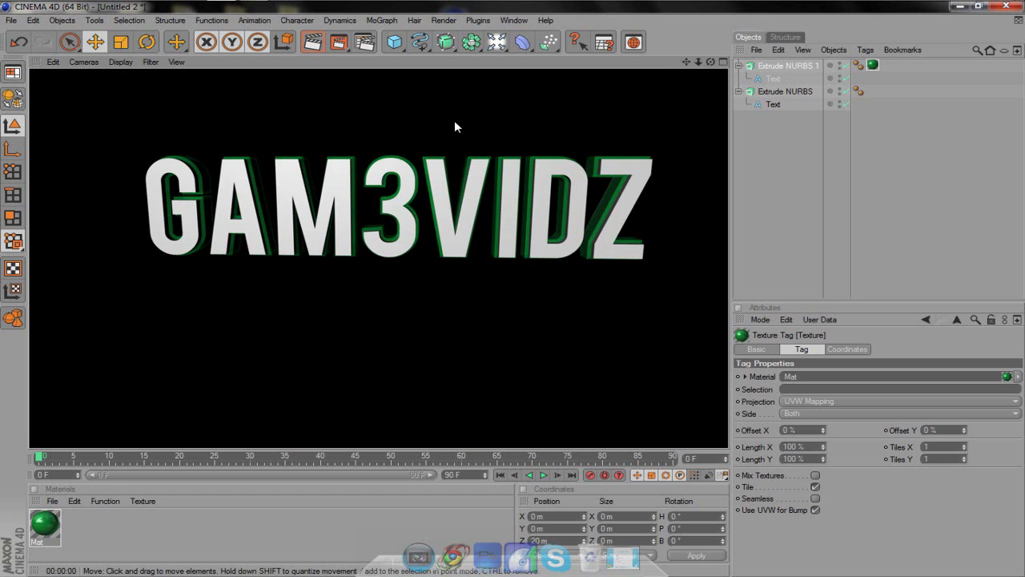
left_click(514, 288)
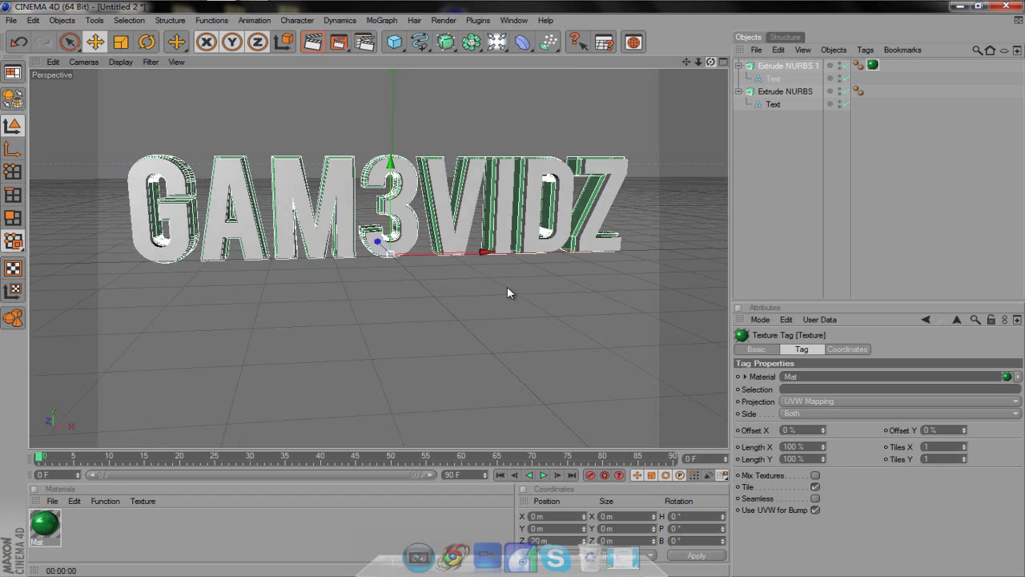
left_click_drag(507, 293, 512, 295, "alt")
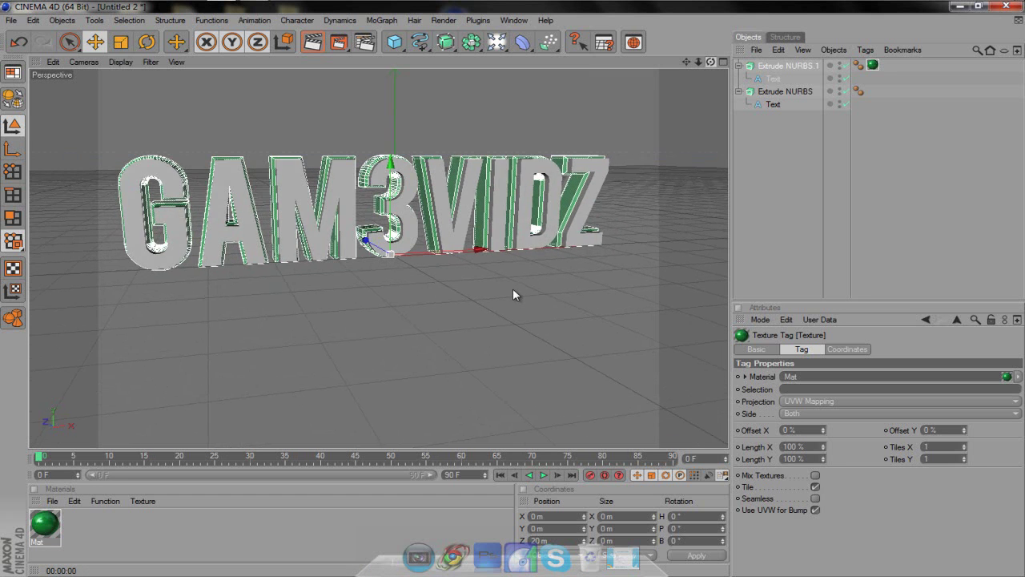
left_click(311, 44)
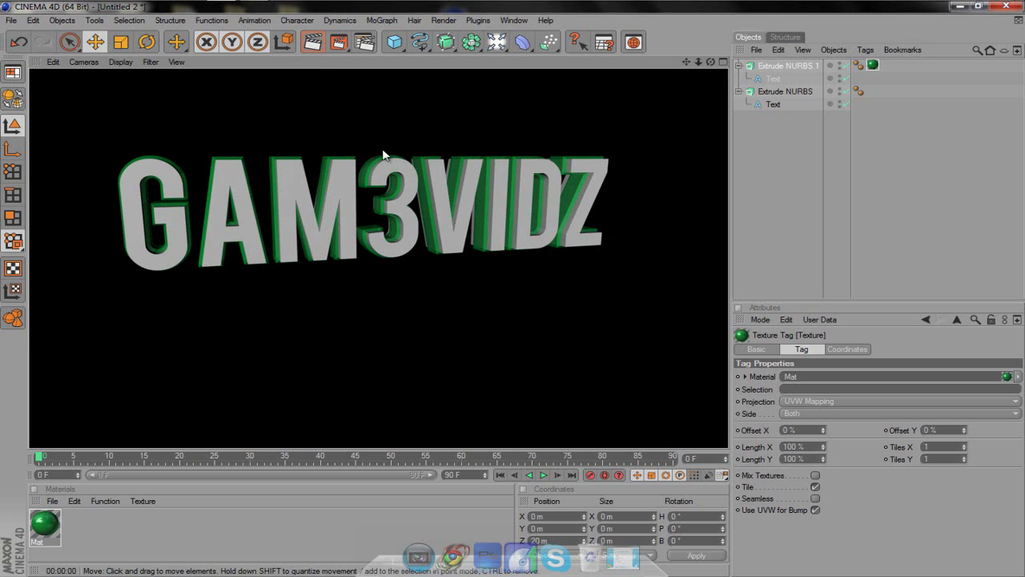
In Render Settings, apply the Film/Video HDV/HDTV 720 29.97 output preset for 1280x720
left_click(364, 45)
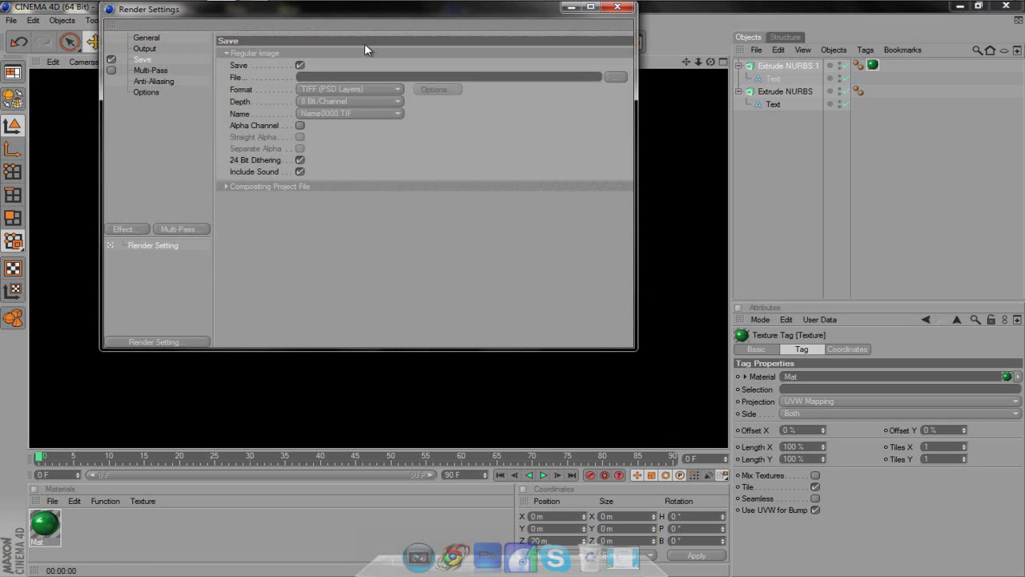
left_click(152, 46)
left_click(155, 40)
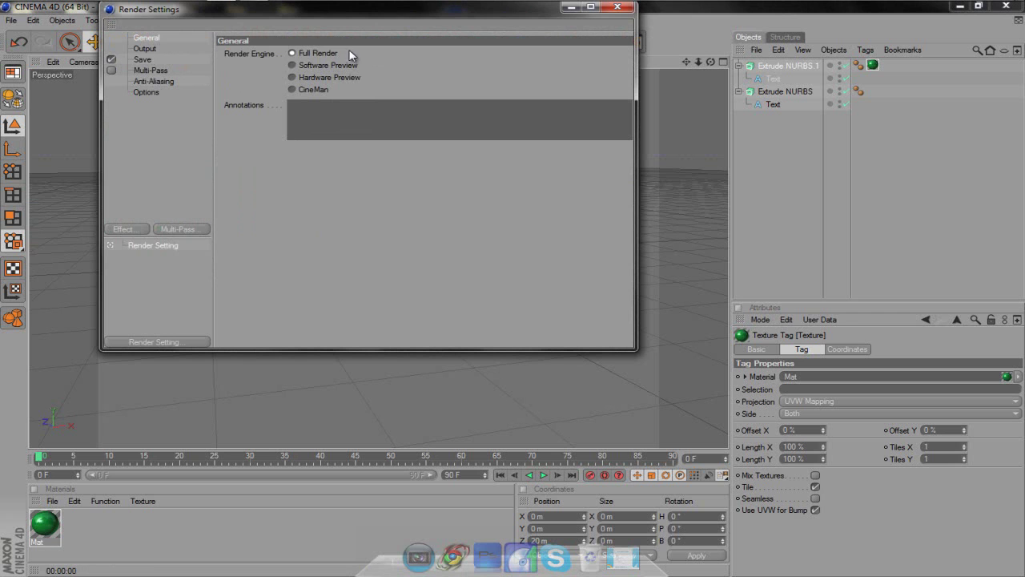
left_click(145, 49)
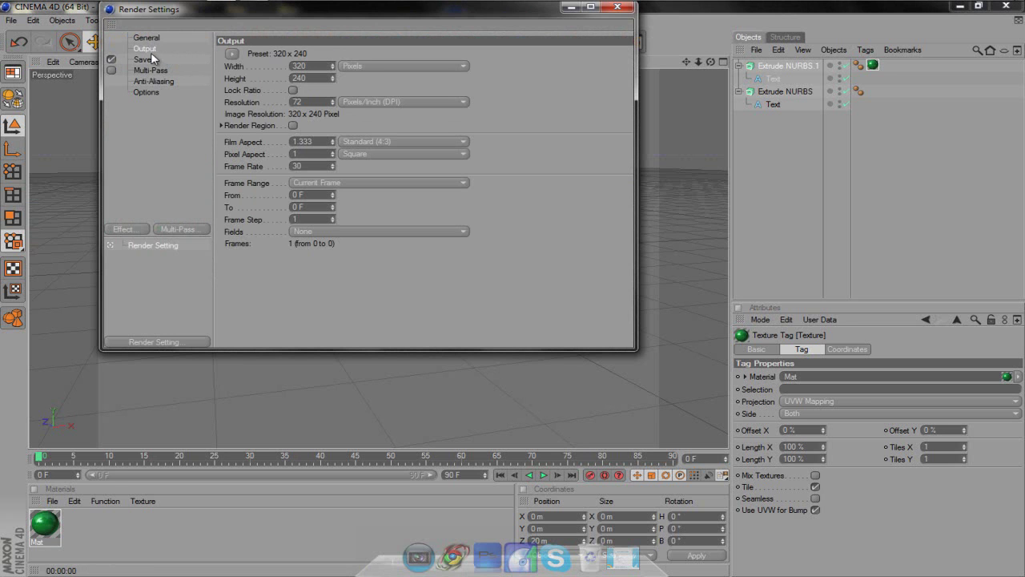
left_click(232, 53)
mouse_move(257, 95)
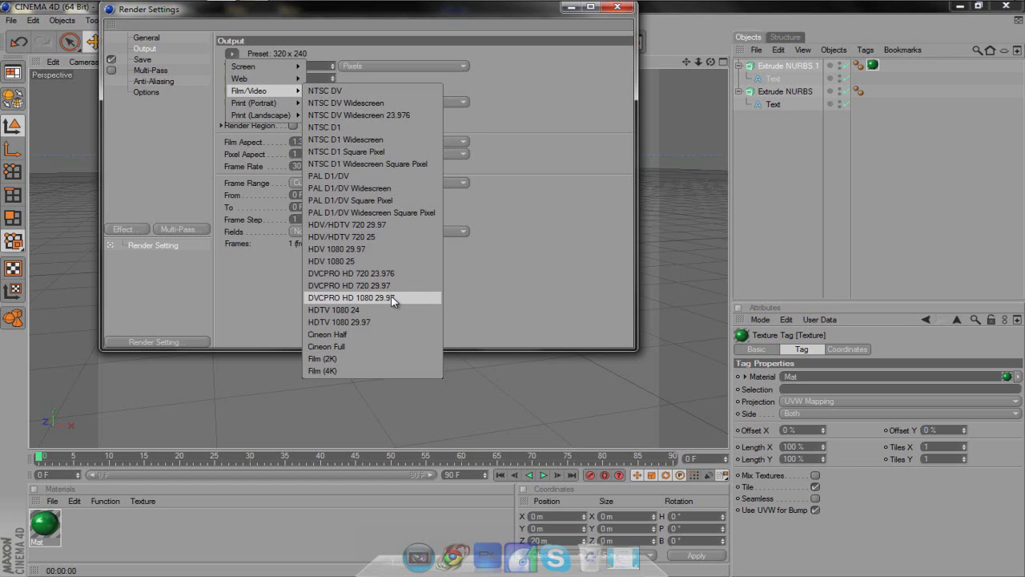
left_click(382, 228)
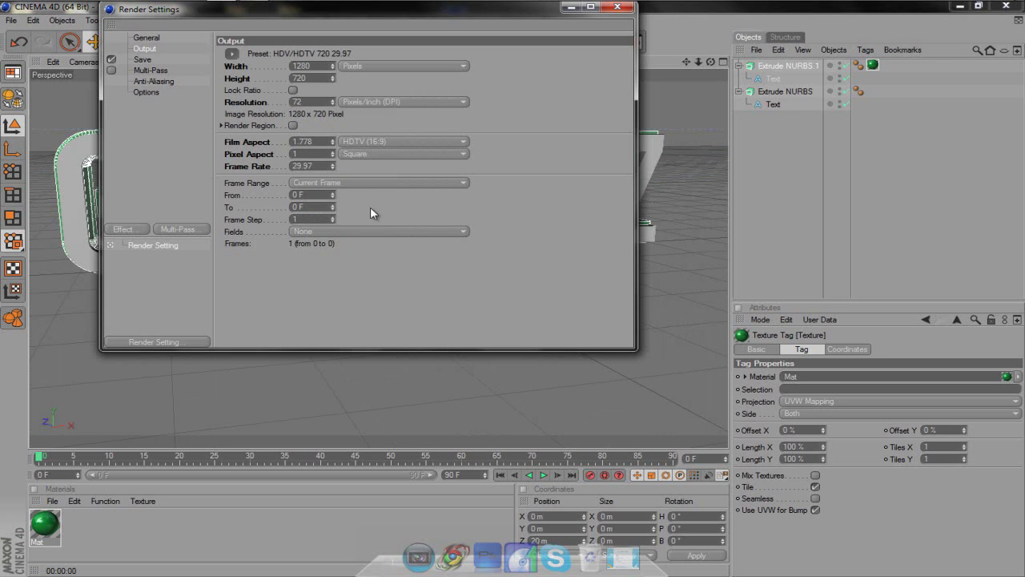
Set the rendered image's save file name to 'gam3vidzpic'
left_click(143, 60)
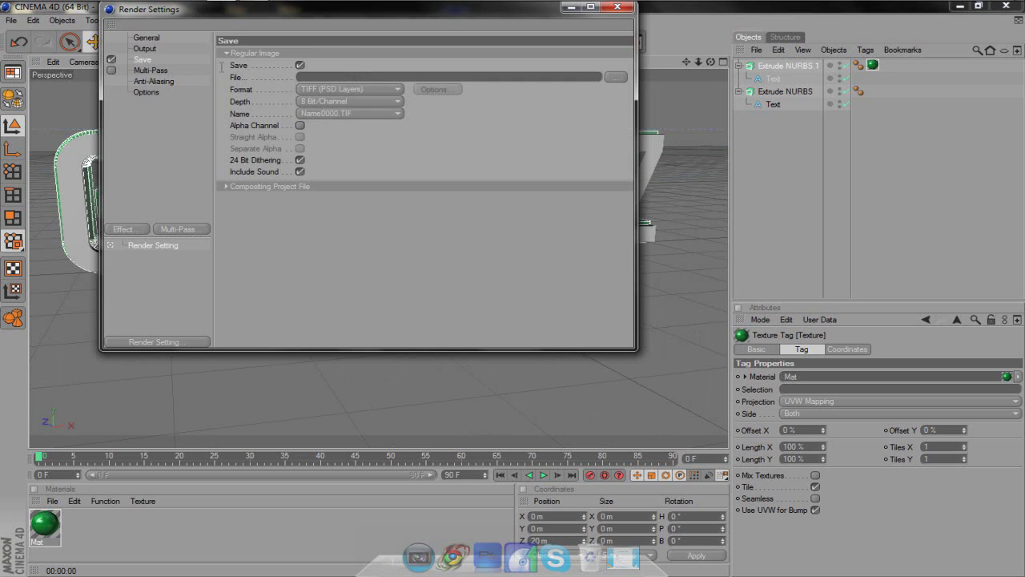
left_click(616, 76)
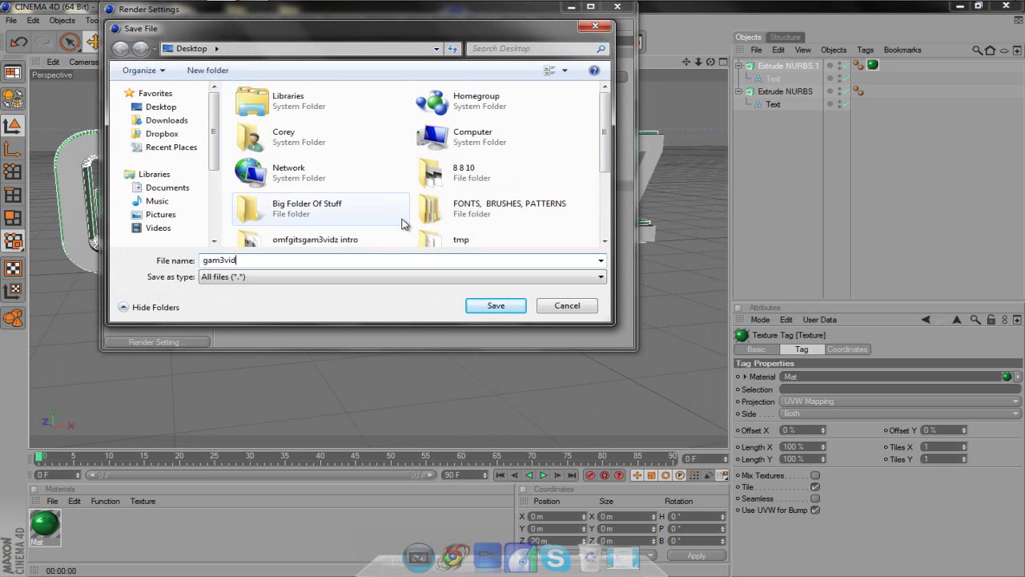
type("gam3vidzpic")
left_click(496, 305)
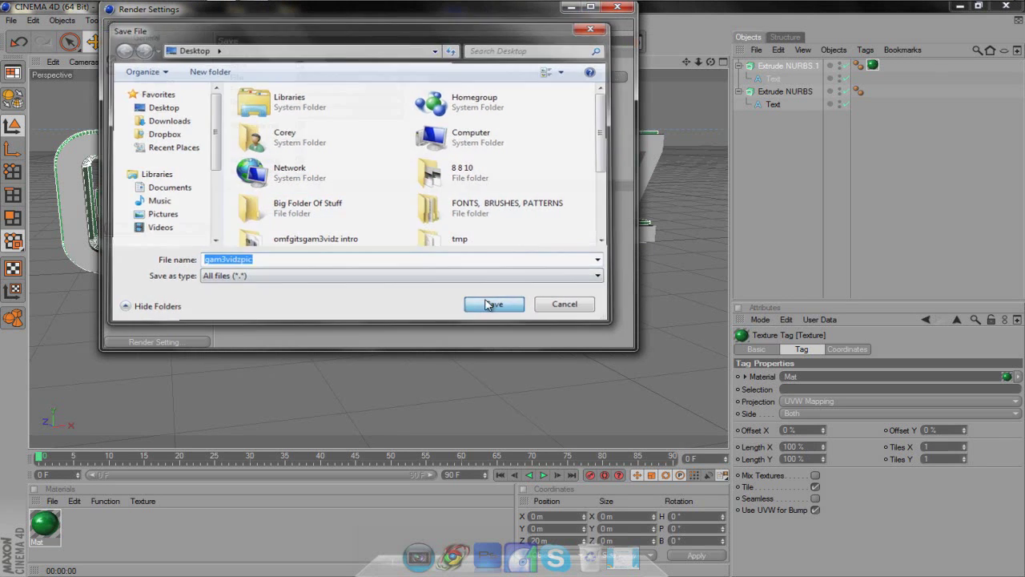
Save renders as 16 Bit/Channel PNG with an alpha channel
left_click(334, 89)
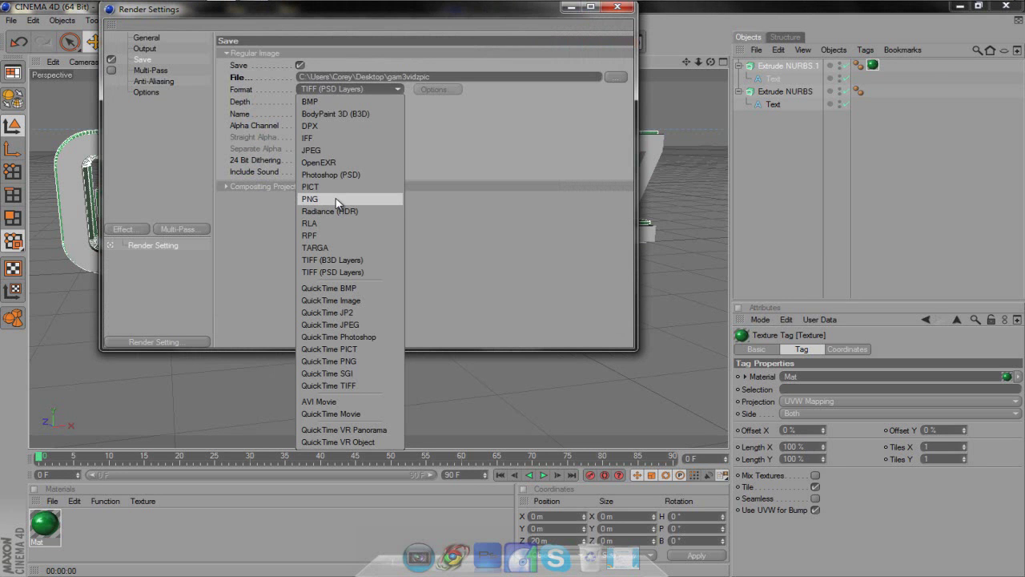
left_click(335, 199)
left_click(347, 100)
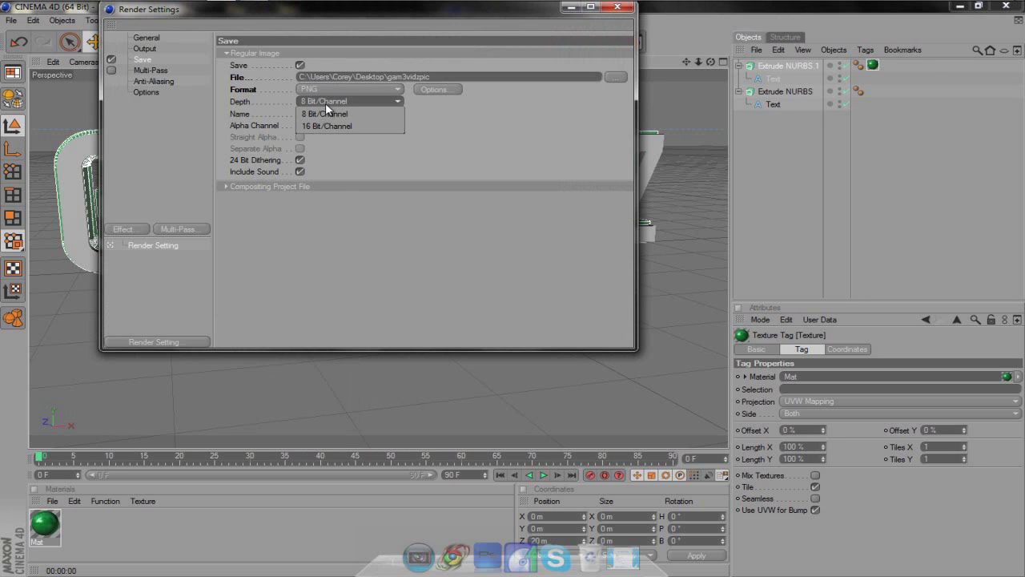
left_click(342, 126)
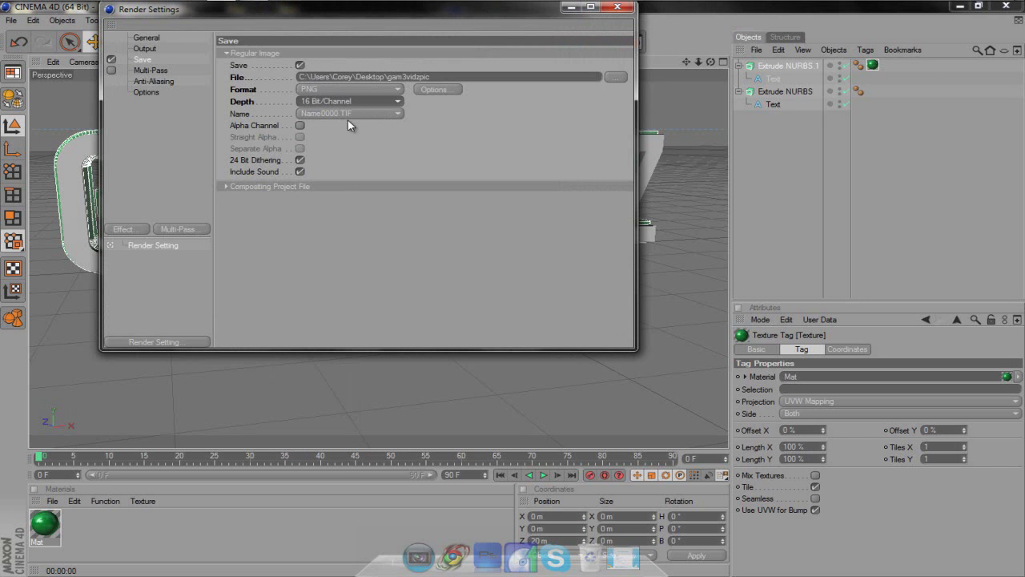
left_click(296, 125)
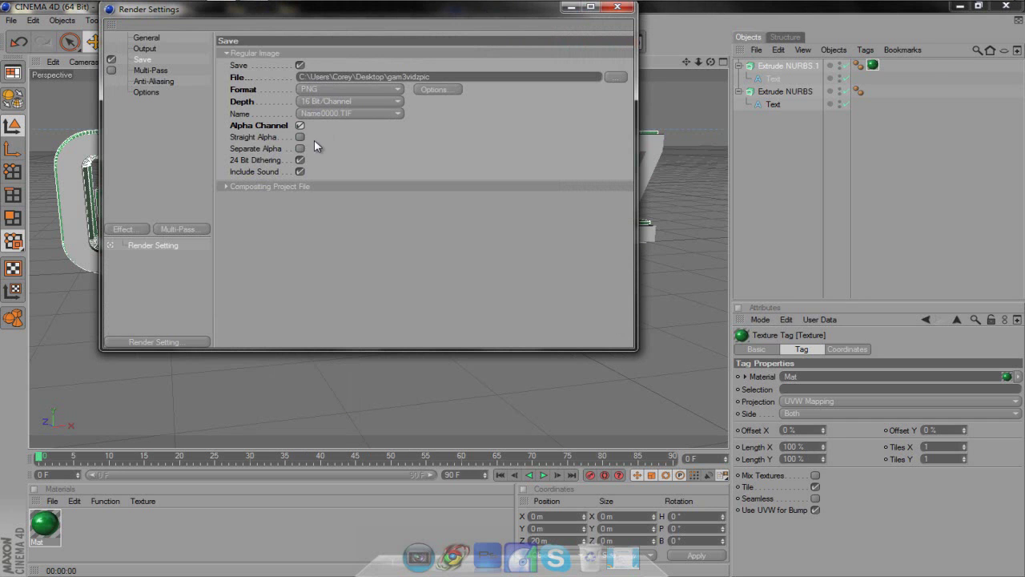
left_click(148, 73)
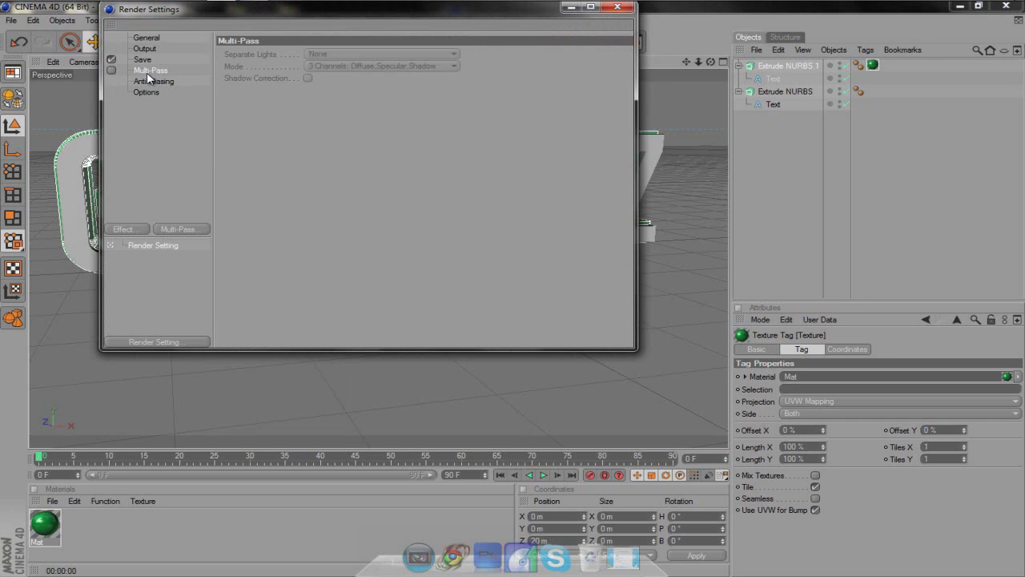
Set anti-aliasing to Best with the Still Image filter
left_click(153, 81)
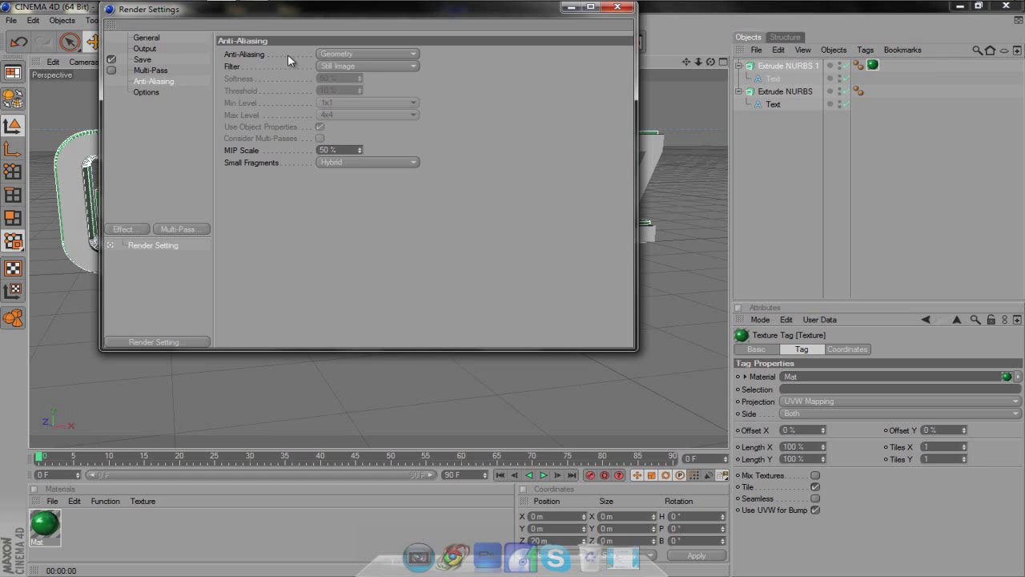
left_click(350, 53)
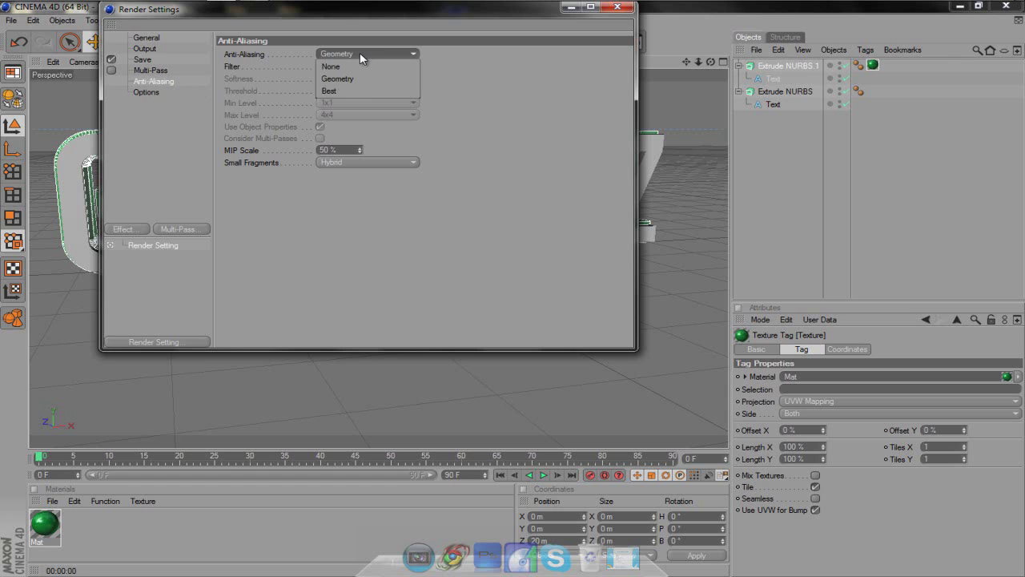
left_click(360, 90)
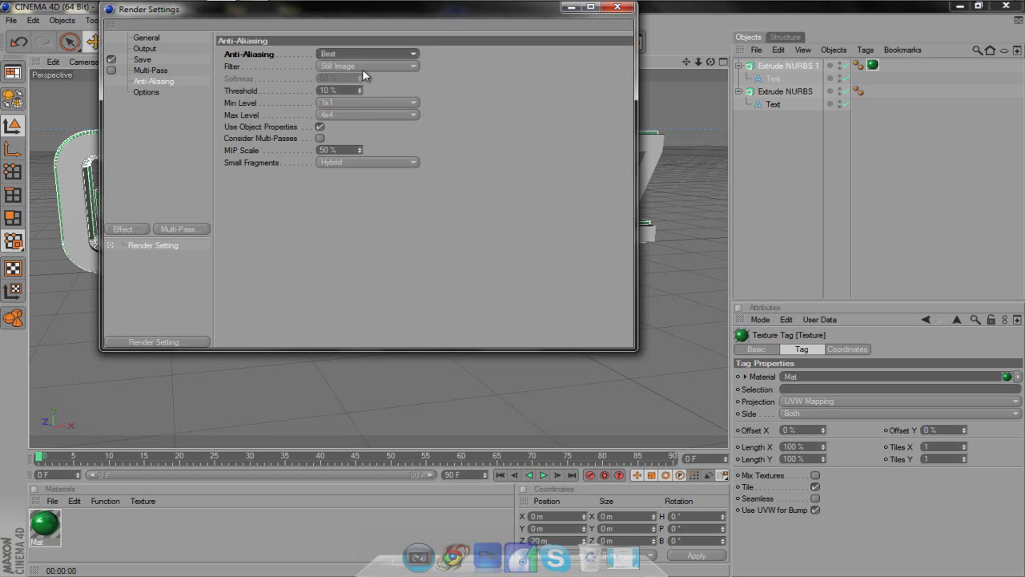
left_click(362, 67)
left_click(366, 80)
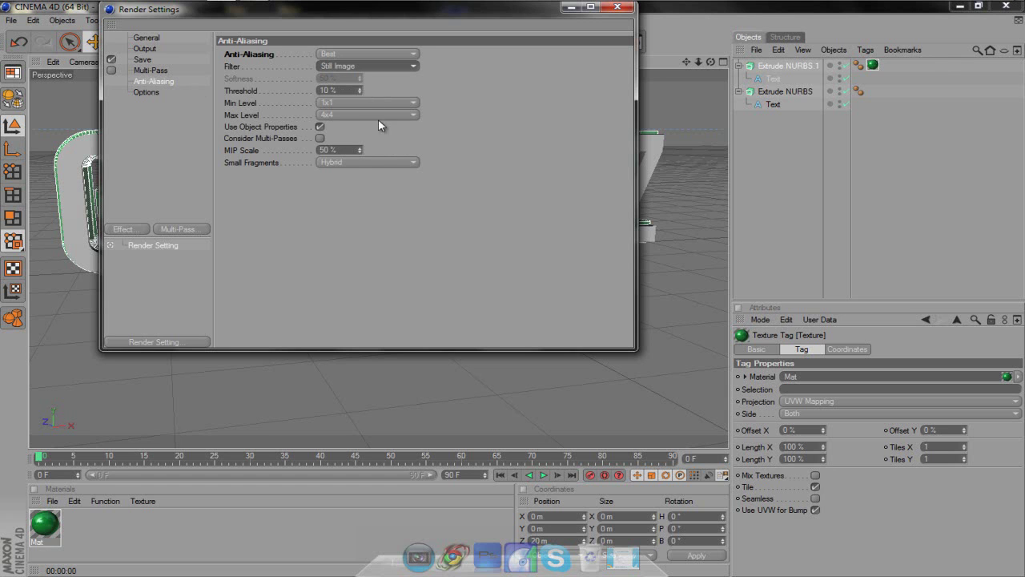
Look over the Options, Anti-Aliasing, Save, Output and General render settings pages
left_click(148, 93)
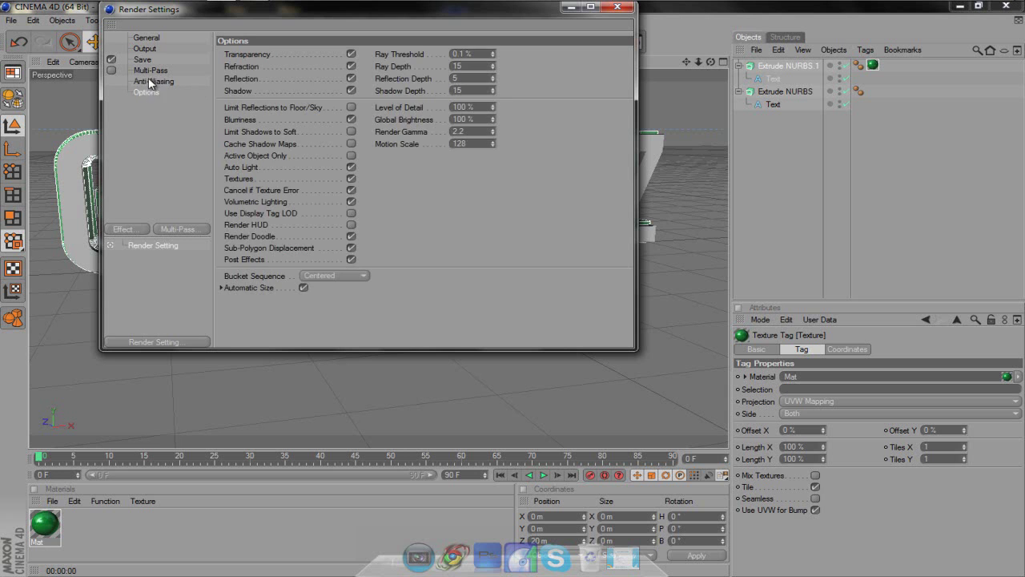
left_click(152, 81)
left_click(148, 59)
left_click(146, 49)
left_click(146, 37)
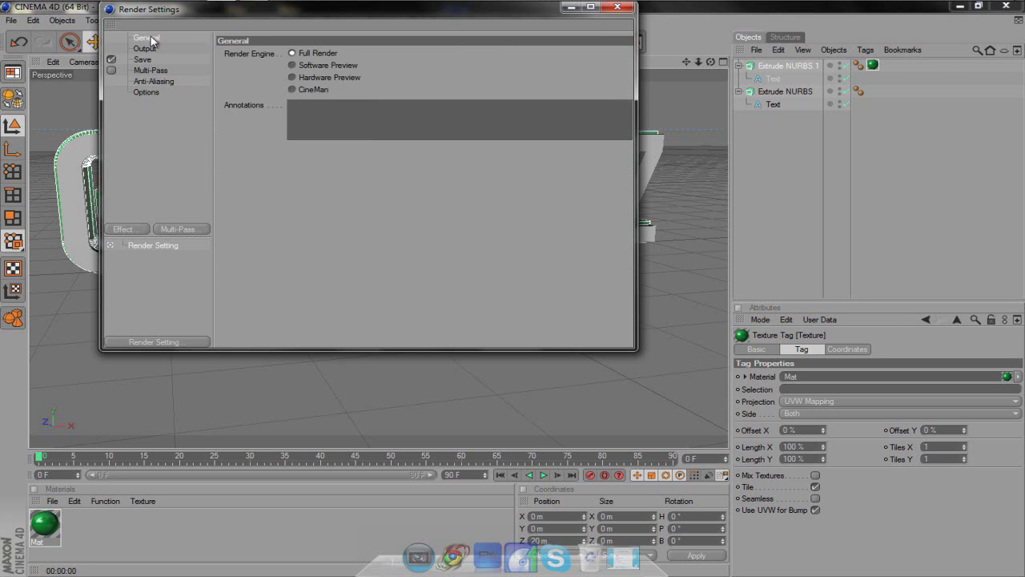
Close Render Settings and render the GAM3VIDZ scene to the Picture Viewer at 1280x720
left_click(615, 8)
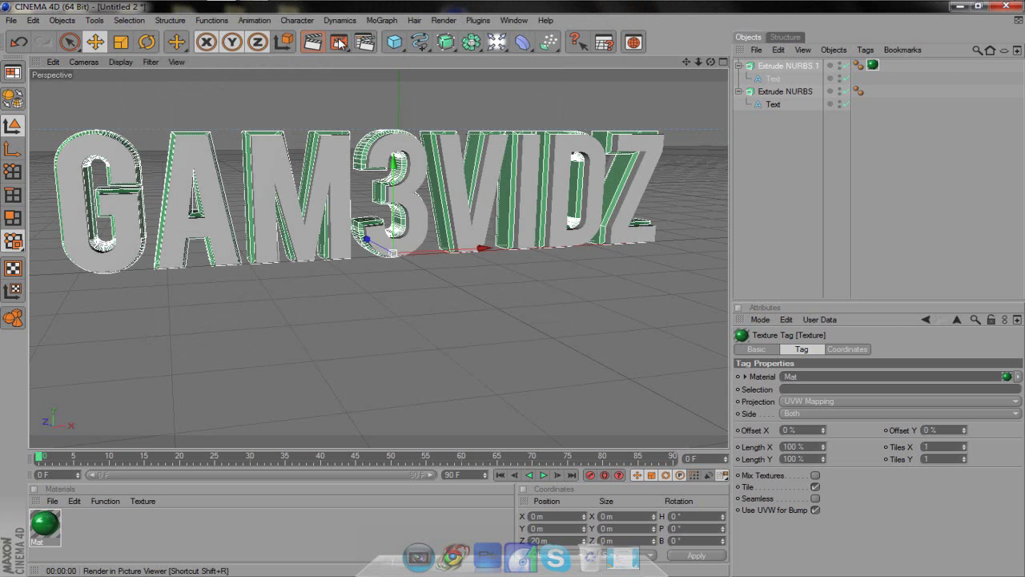
left_click(337, 42)
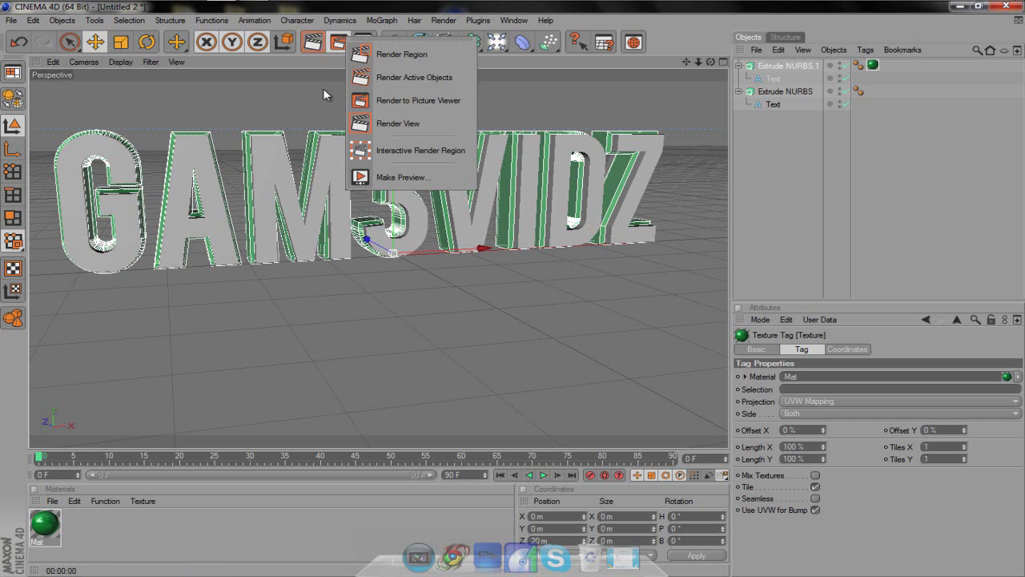
left_click(341, 46)
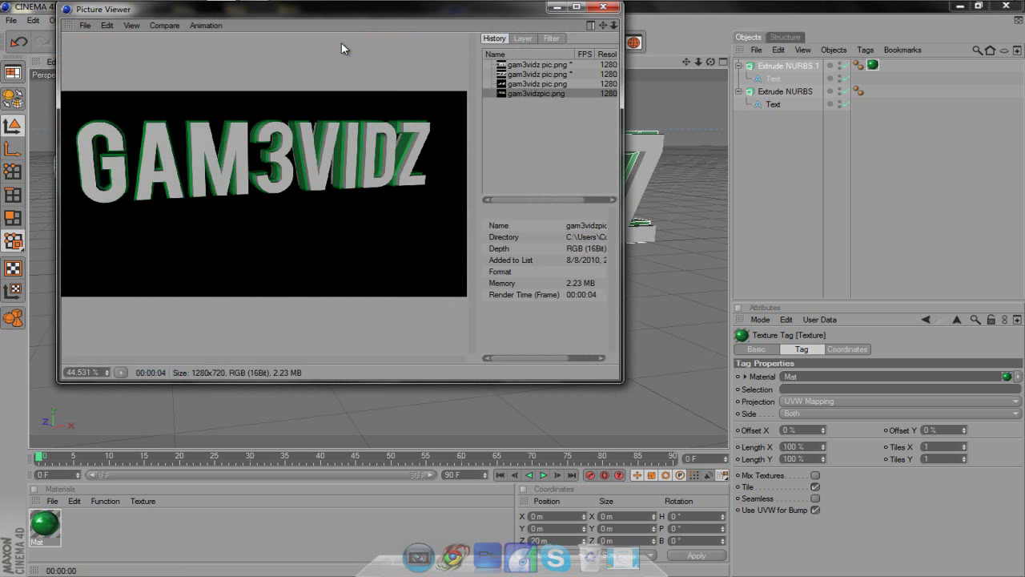
Close the Picture Viewer and view the saved gam3vidzpic image in Windows Photo Viewer, then close it
left_click(612, 7)
left_click(961, 8)
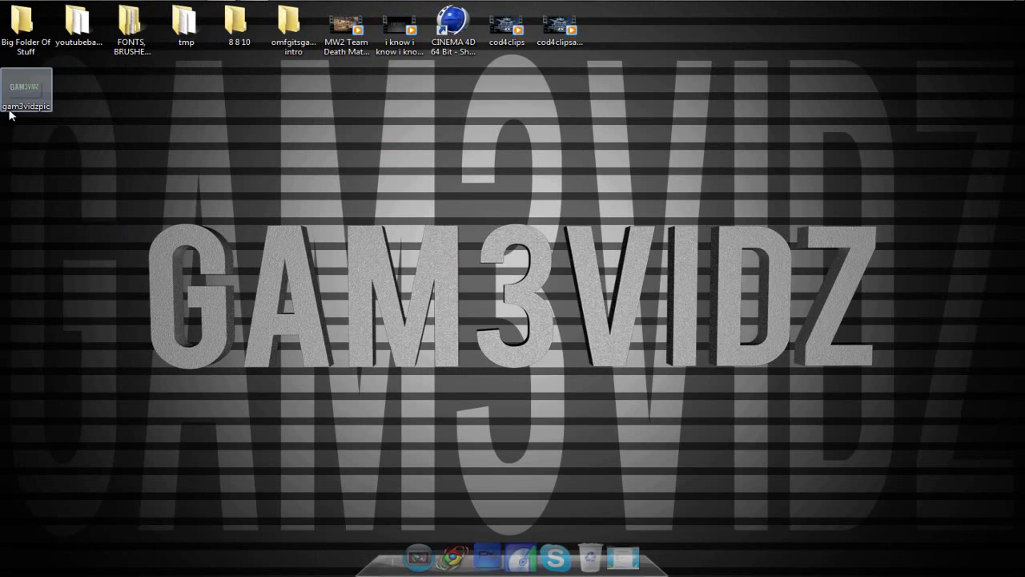
double_click(30, 94)
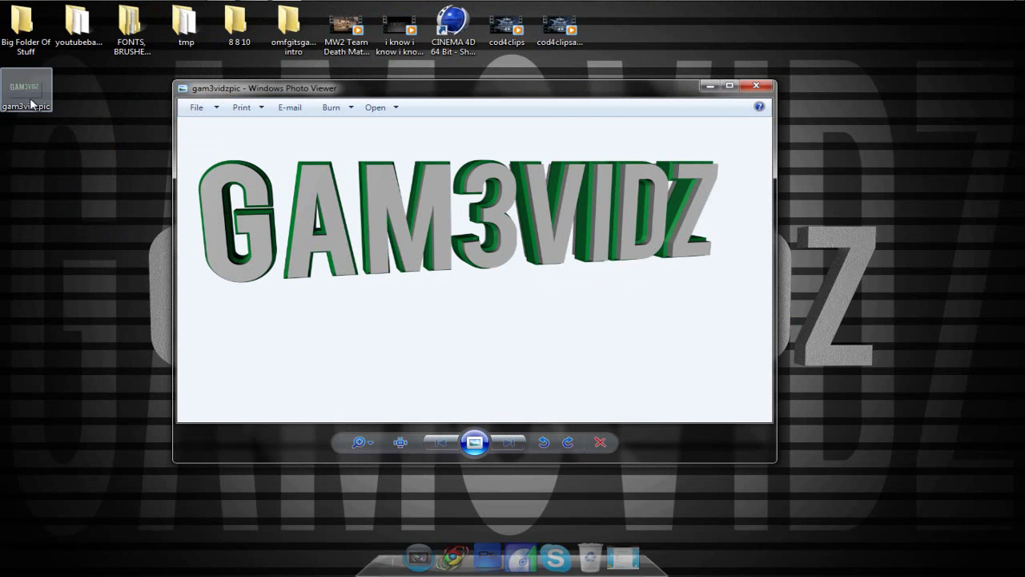
mouse_move(29, 97)
left_mouse_down()
mouse_move(47, 114)
mouse_move(39, 104)
left_mouse_up()
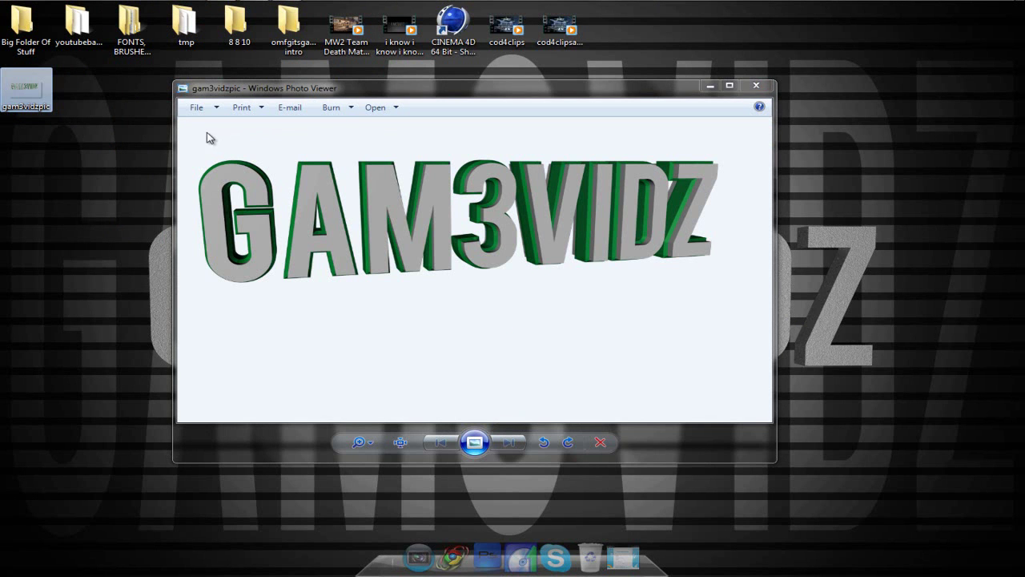
left_click(250, 138)
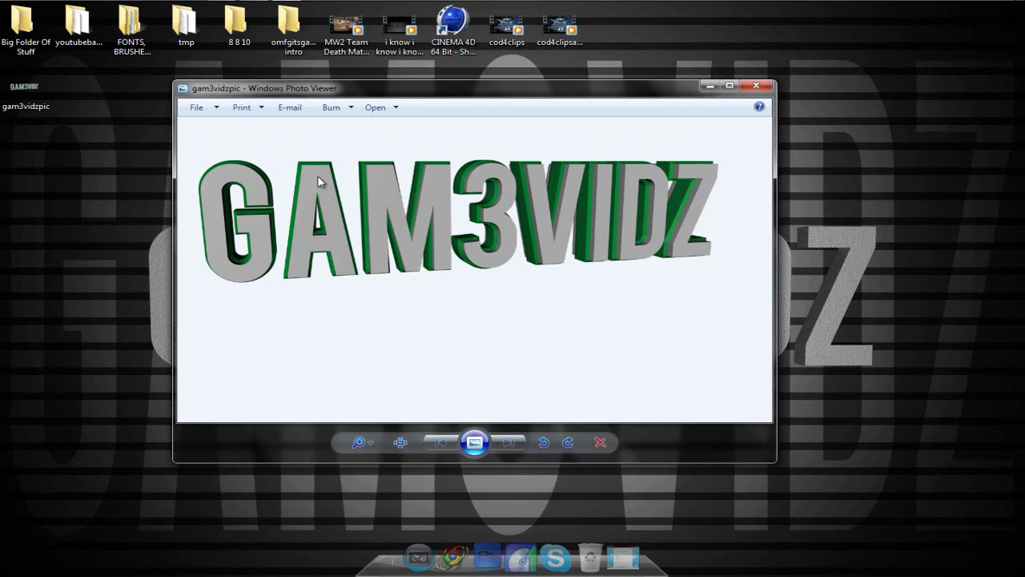
left_click(758, 90)
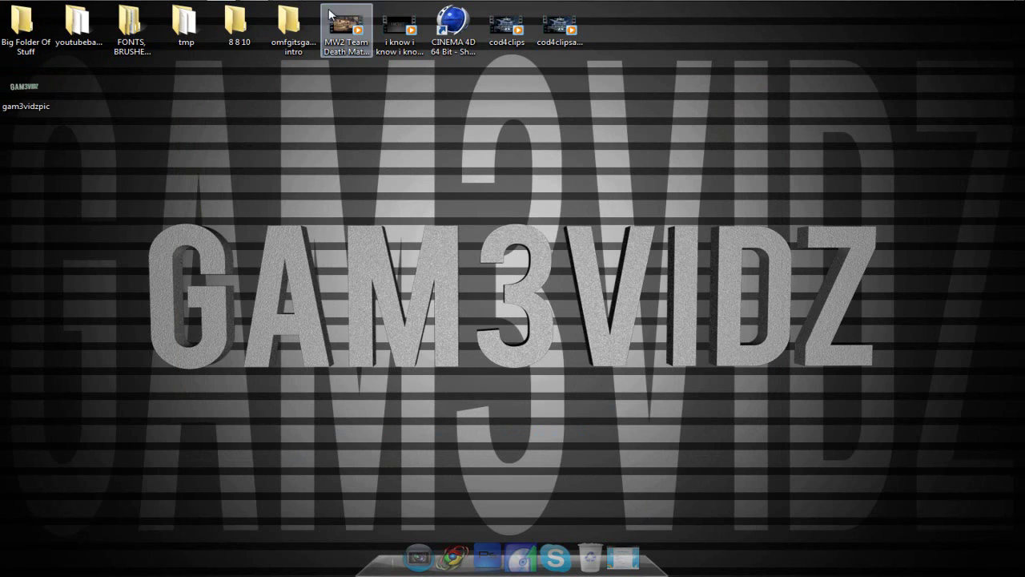
Add a Sky and a Floor object to the scene with a straight-on view of the text
left_click(229, 10)
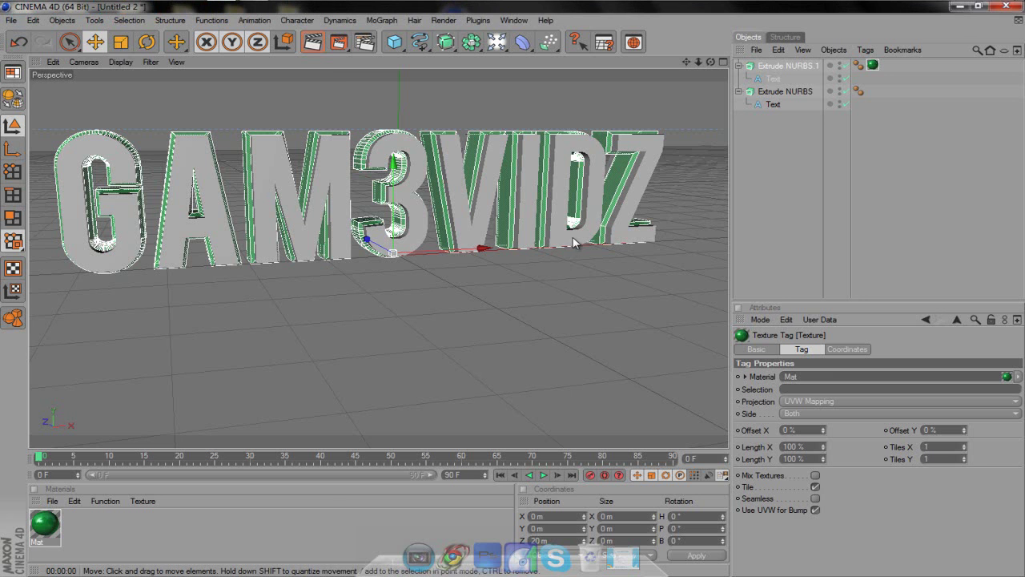
left_click_drag(710, 61, 513, 288)
left_click(496, 42)
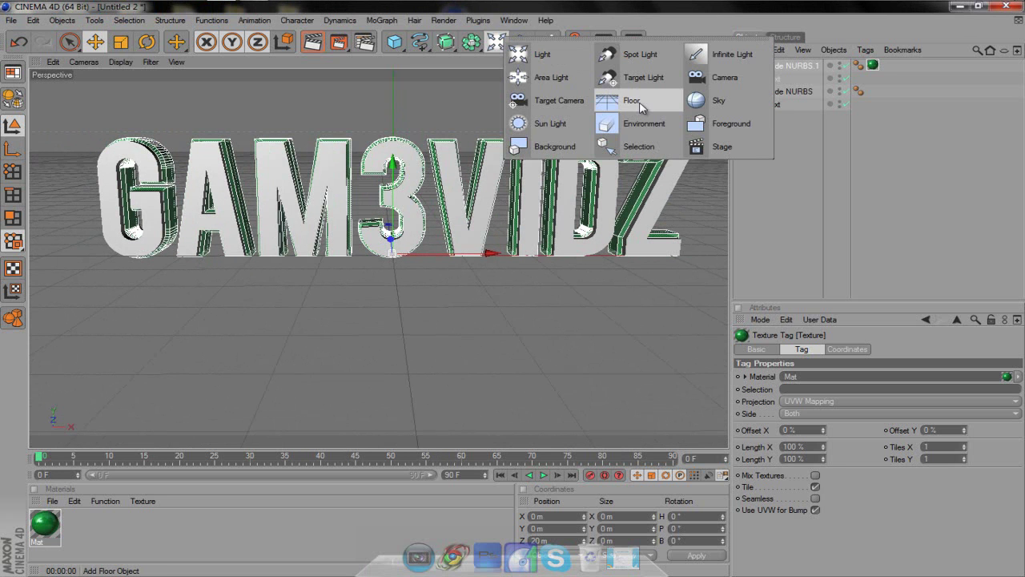
left_click(715, 101)
left_click(497, 41)
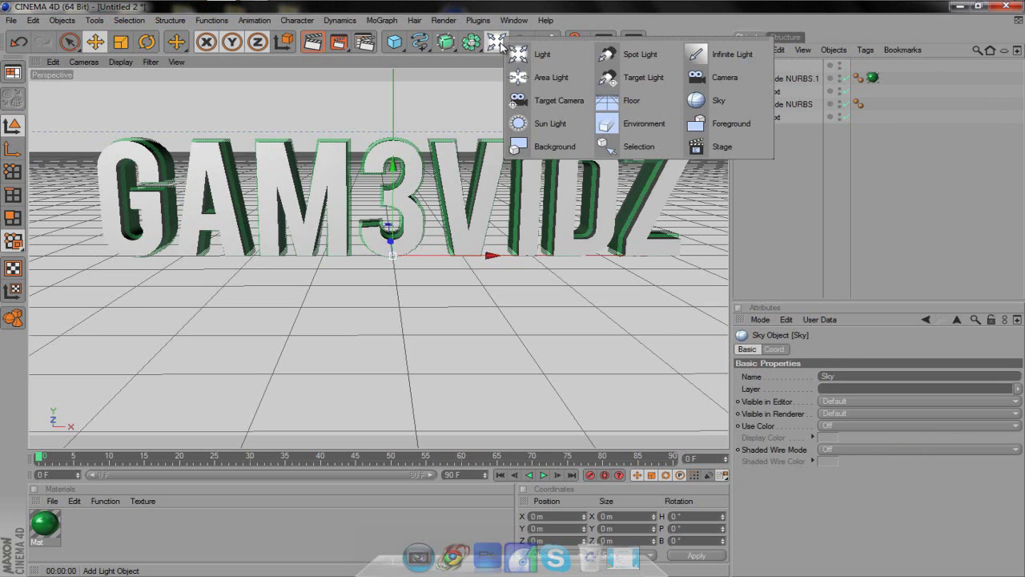
left_click(633, 102)
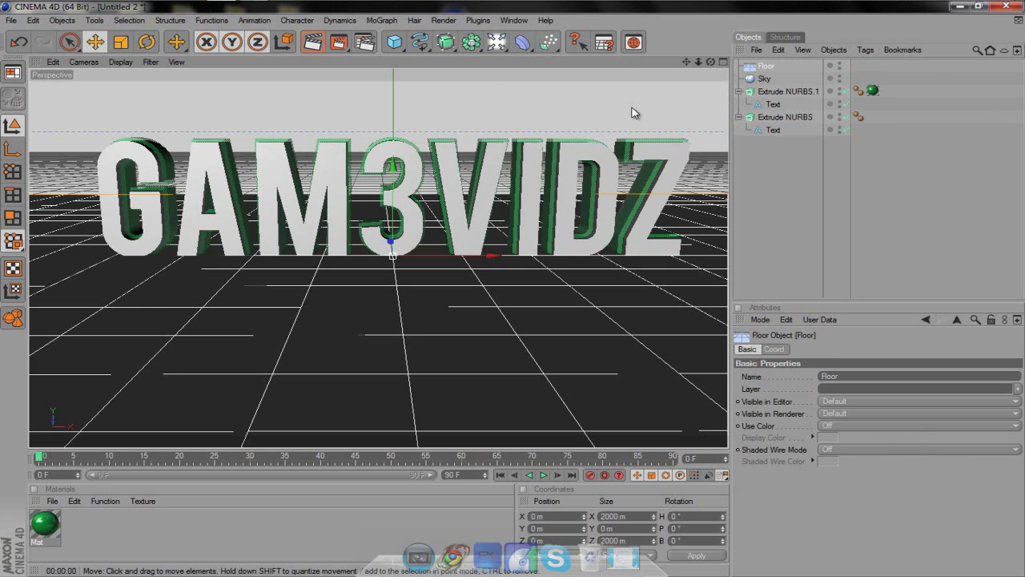
Lower the Floor to Y -8 m and preview-render the view
left_click(774, 349)
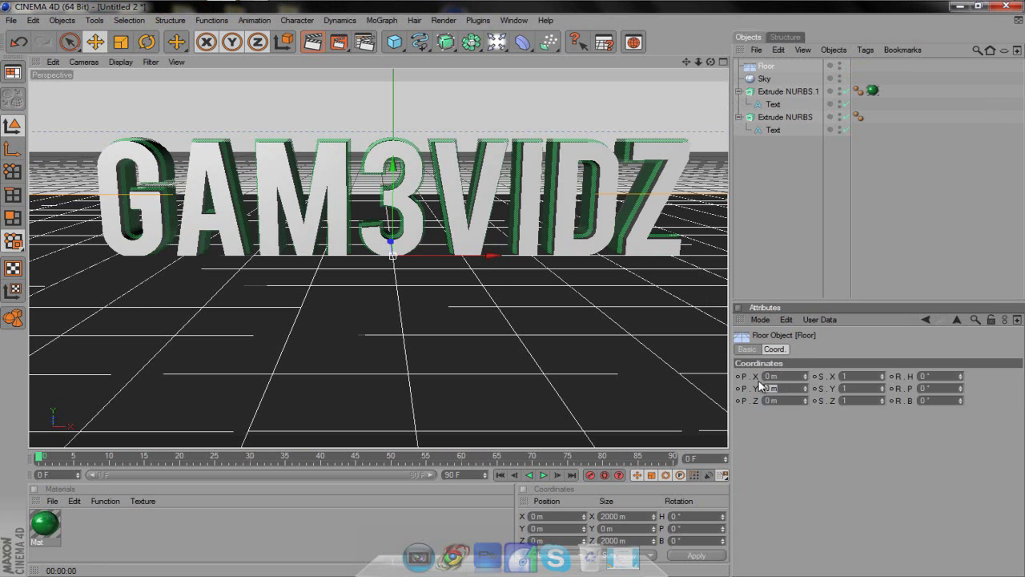
type("-8")
key("Return")
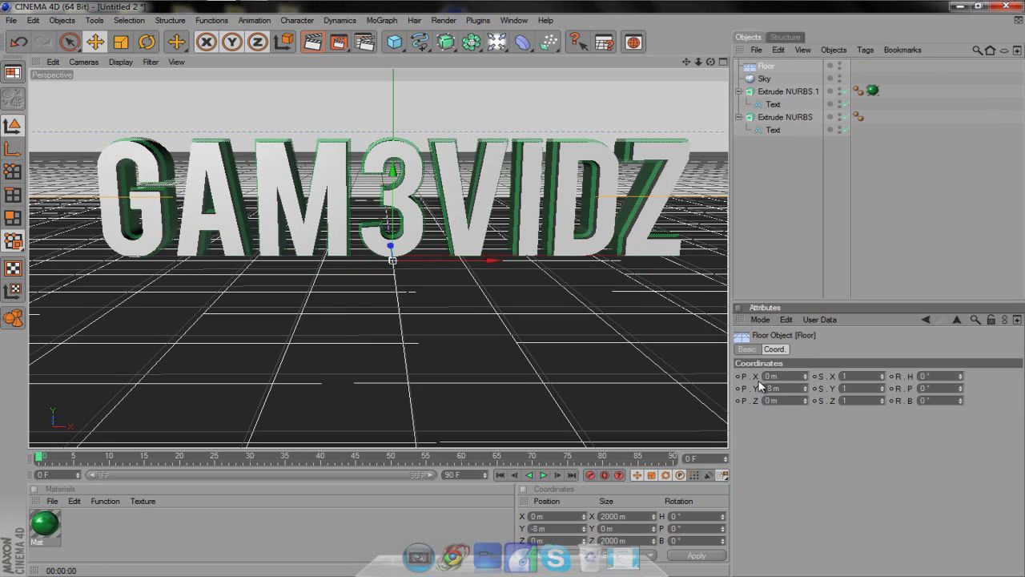
left_click(313, 42)
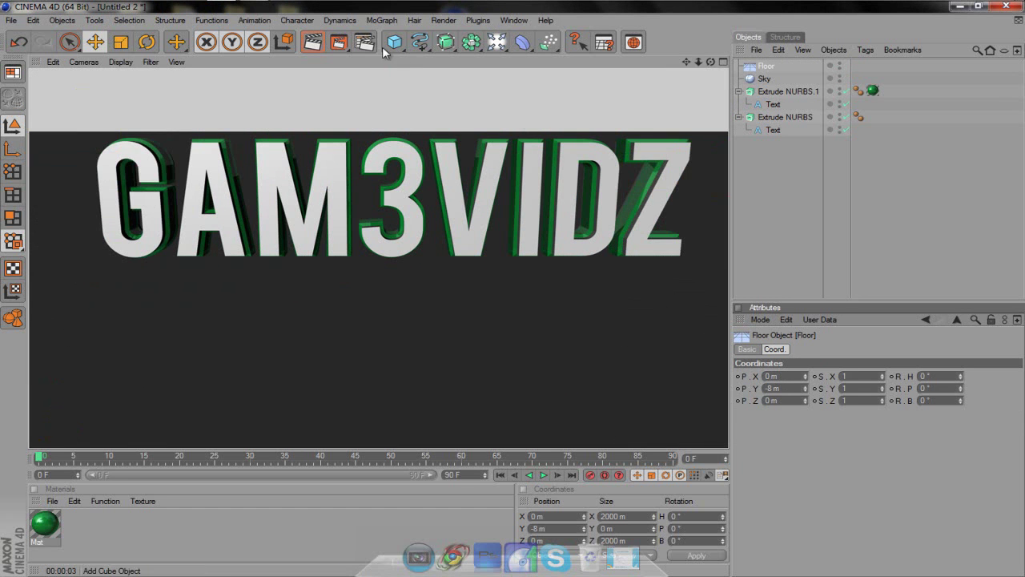
Add a Light, place it at about Y 621 m and Z -982 m, and preview-render the lit floor
left_click(353, 152)
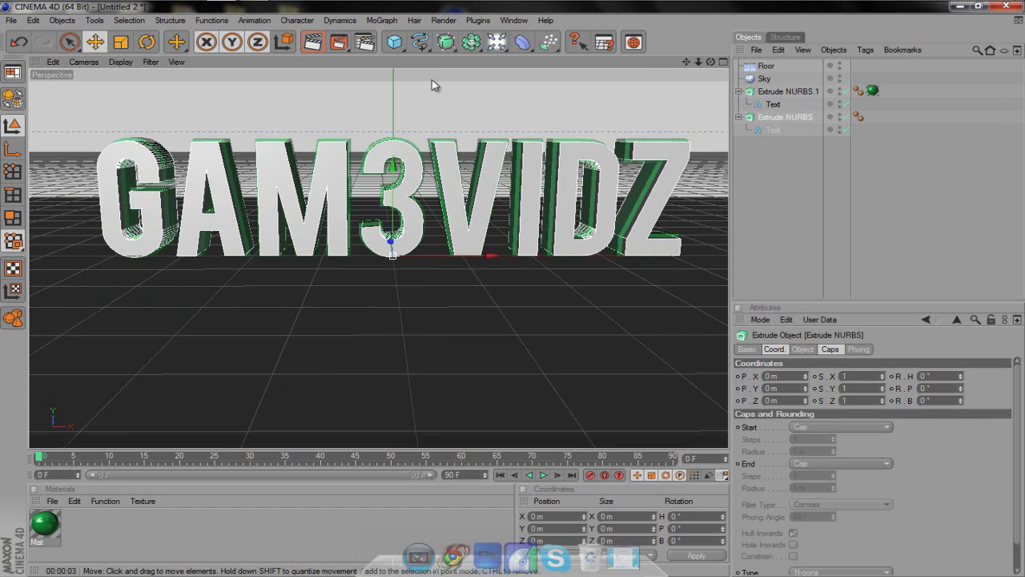
left_click(497, 41)
left_click(535, 53)
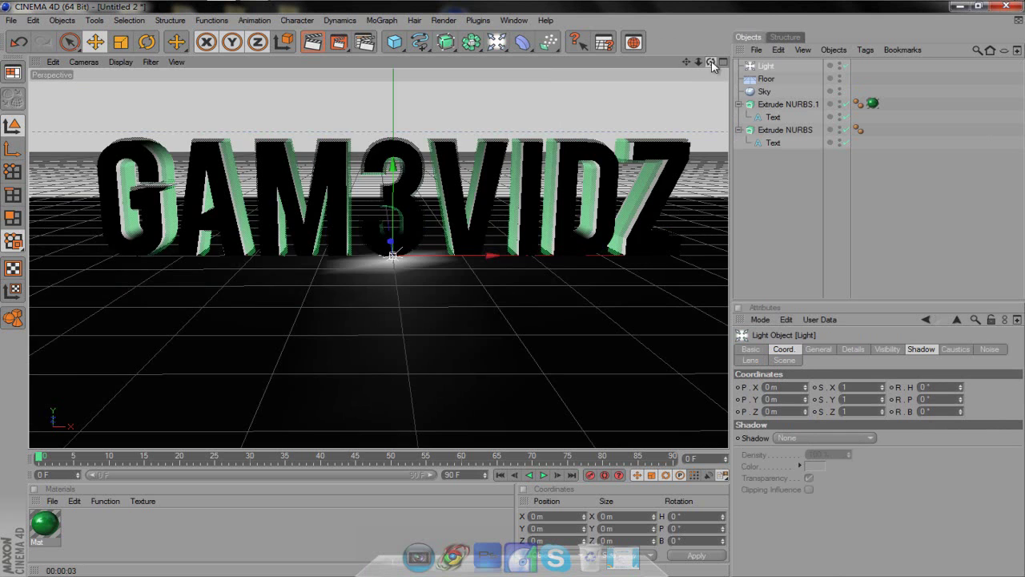
left_click_drag(710, 62, 497, 290)
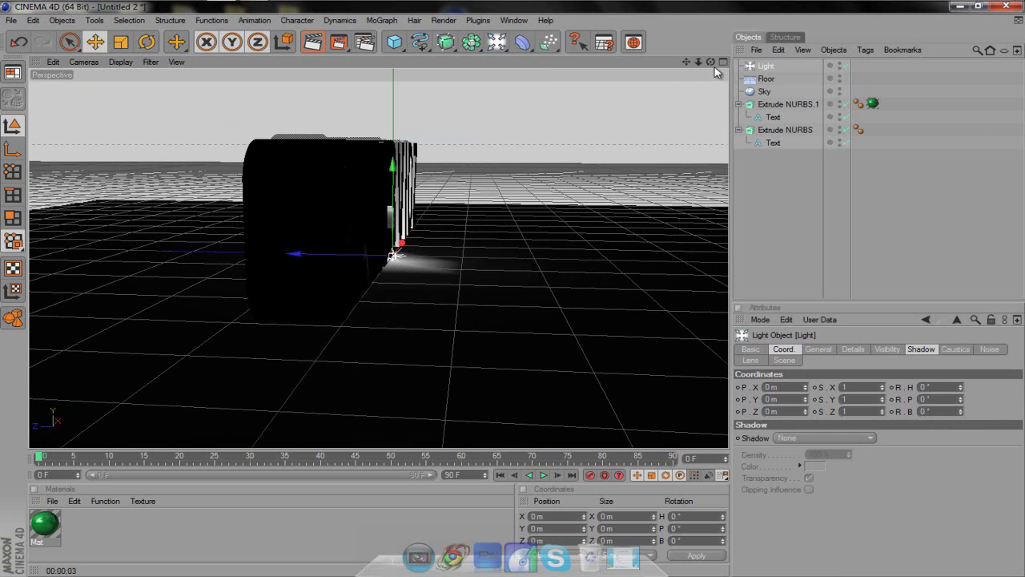
left_click_drag(344, 252, 516, 293)
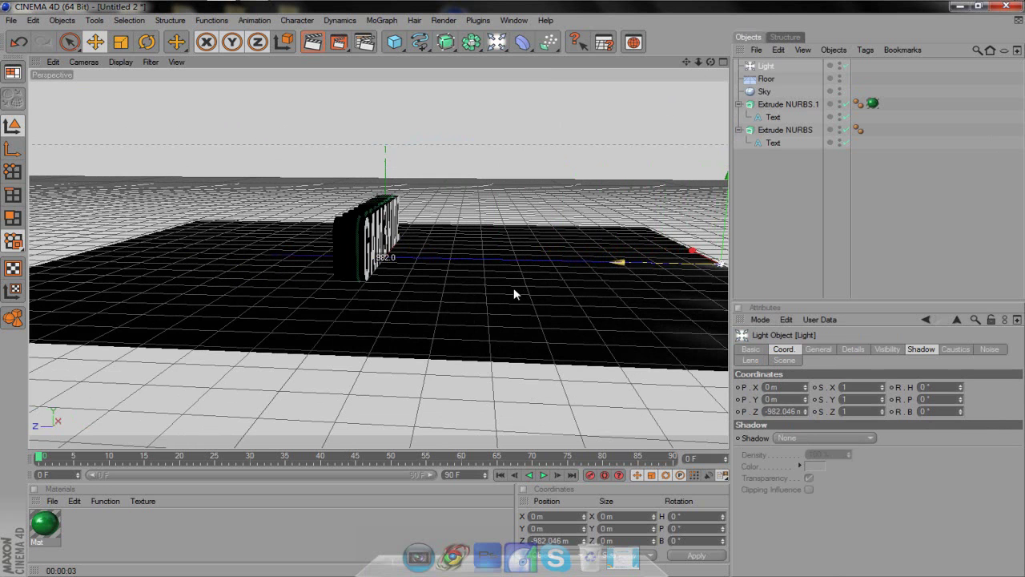
left_click_drag(725, 200, 515, 291)
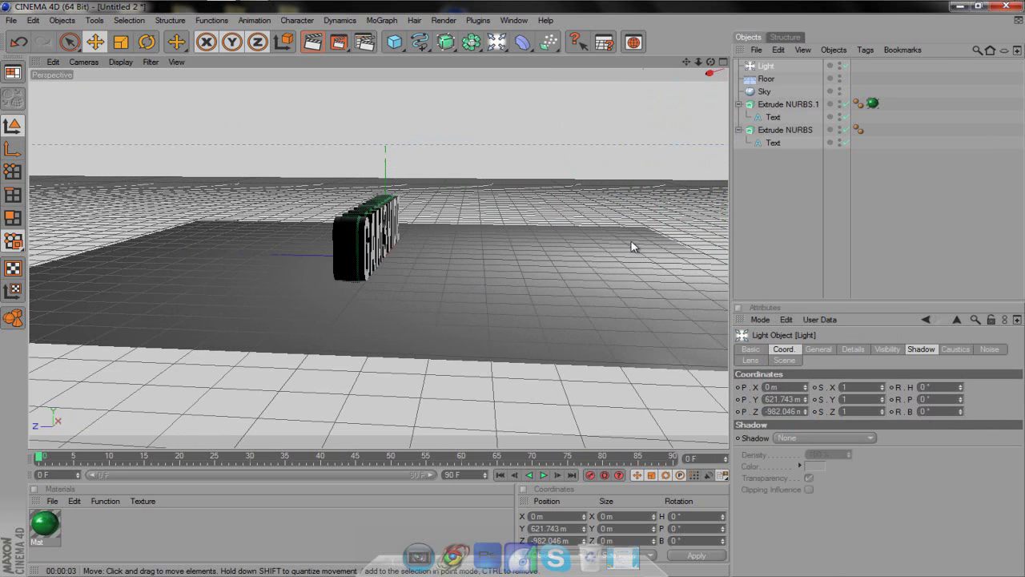
left_click(312, 42)
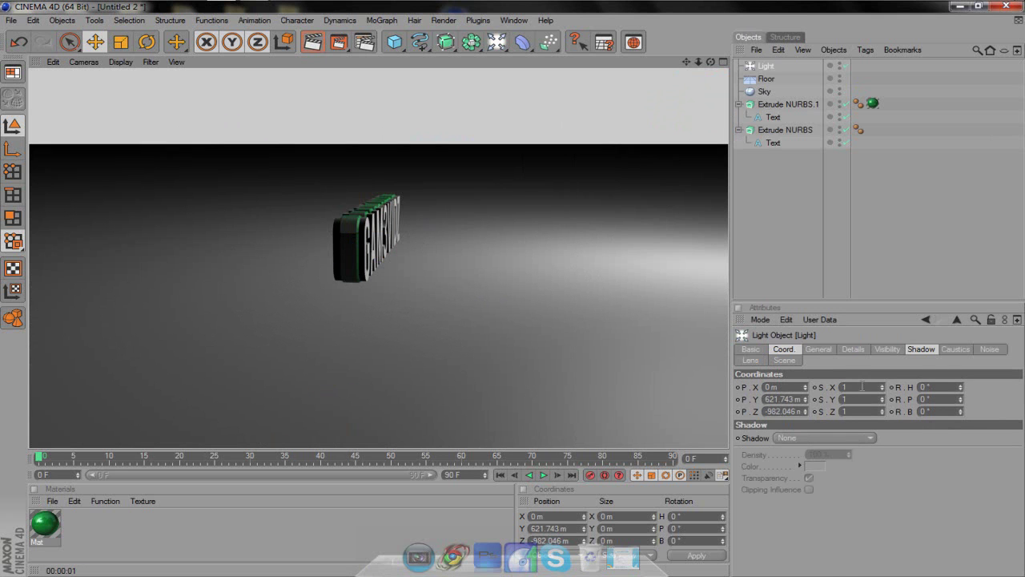
left_click(921, 349)
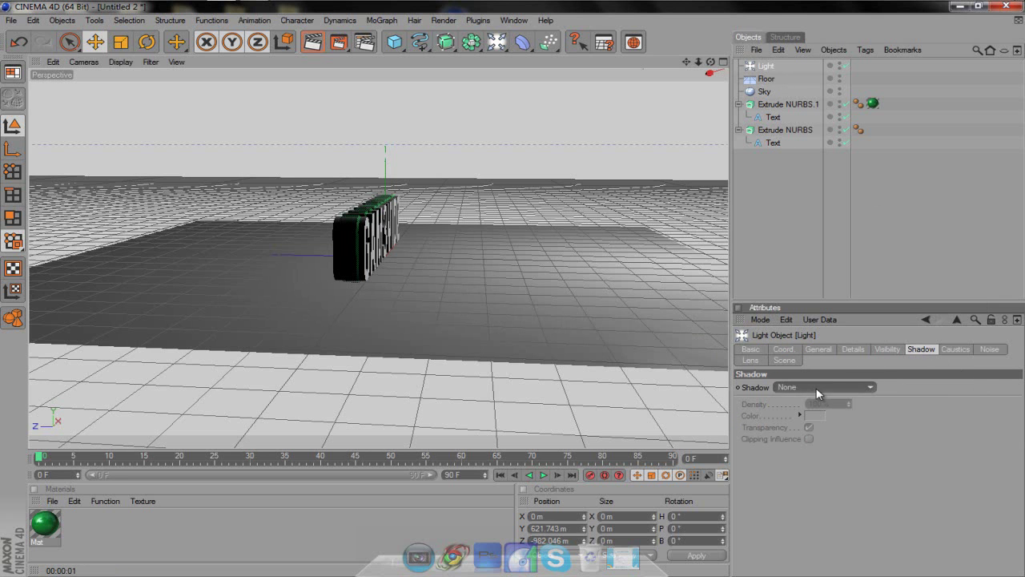
Give the light Shadow Maps (Soft) shadows
left_click(817, 389)
left_click(813, 413)
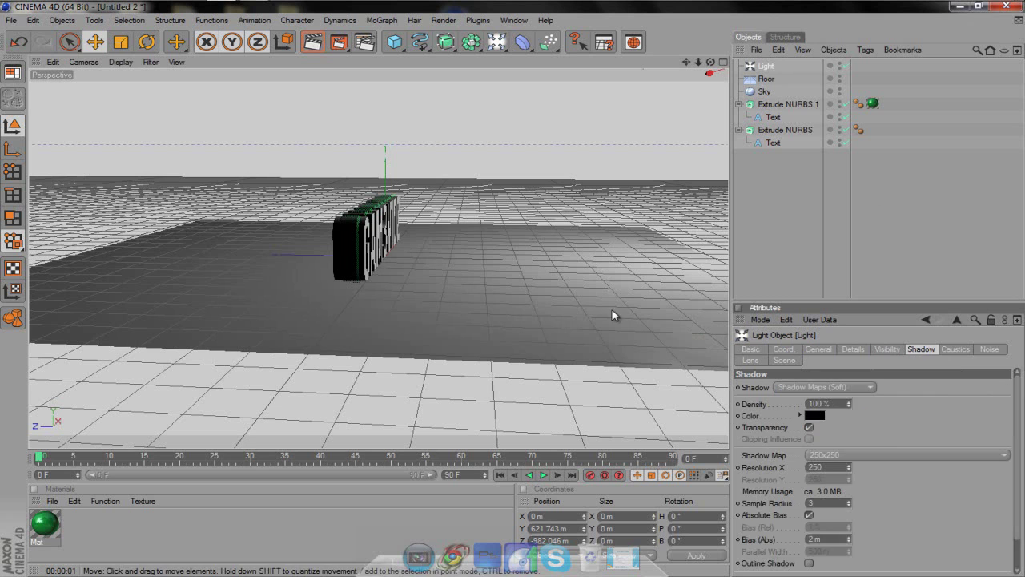
left_click_drag(710, 63, 524, 293)
left_click_drag(685, 66, 515, 294)
Zoom in on the GAM3VIDZ text and test-render twice to check the soft floor shadow
scroll(515, 294, "up", 5)
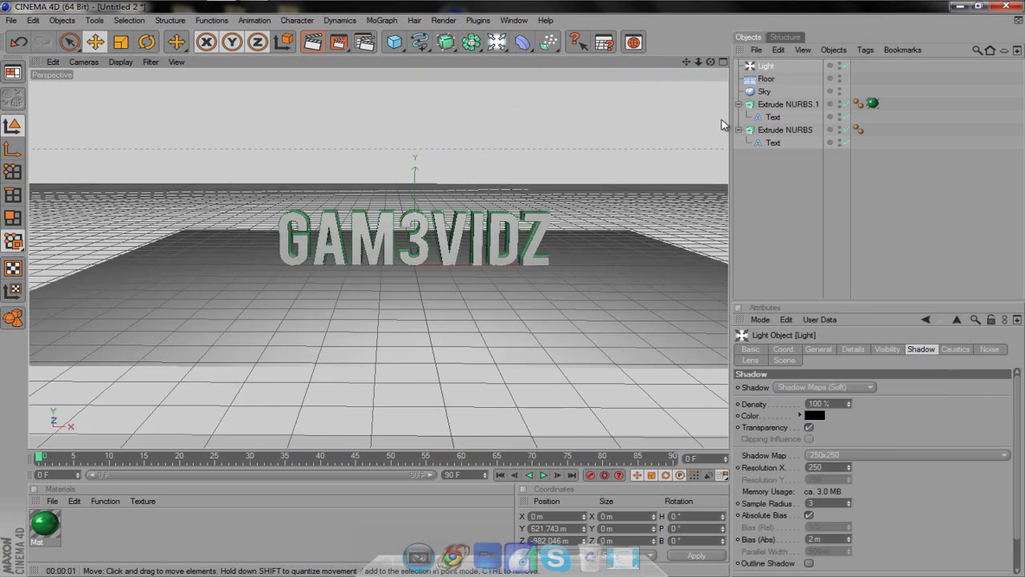
left_click(314, 47)
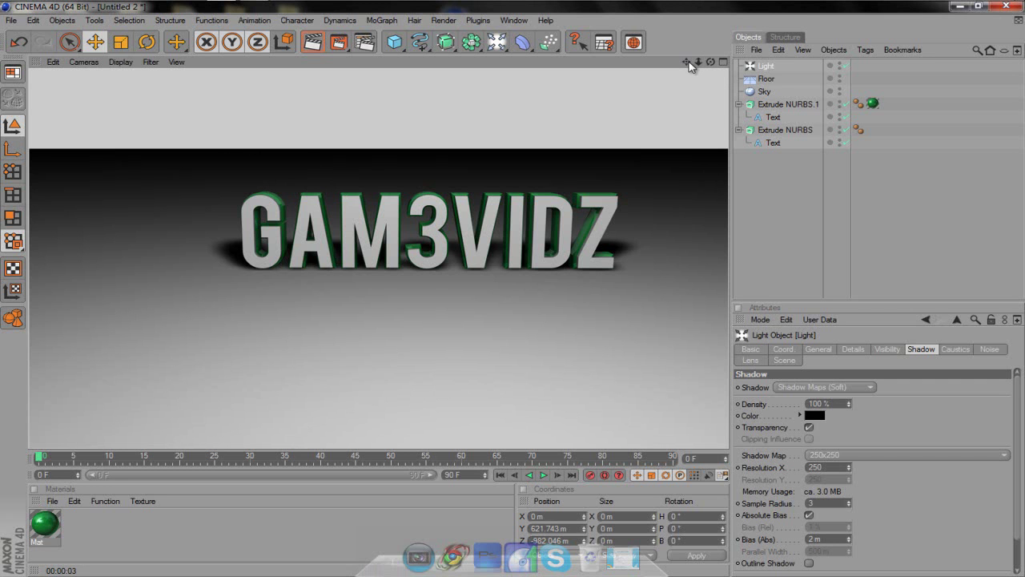
left_click_drag(689, 65, 513, 291)
scroll(513, 293, "up", 2)
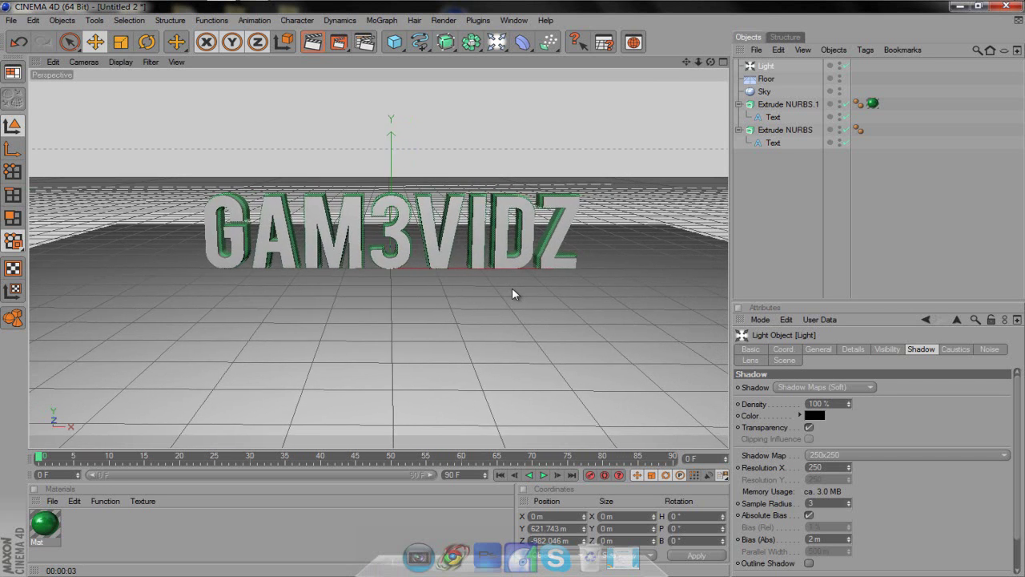
left_click(314, 42)
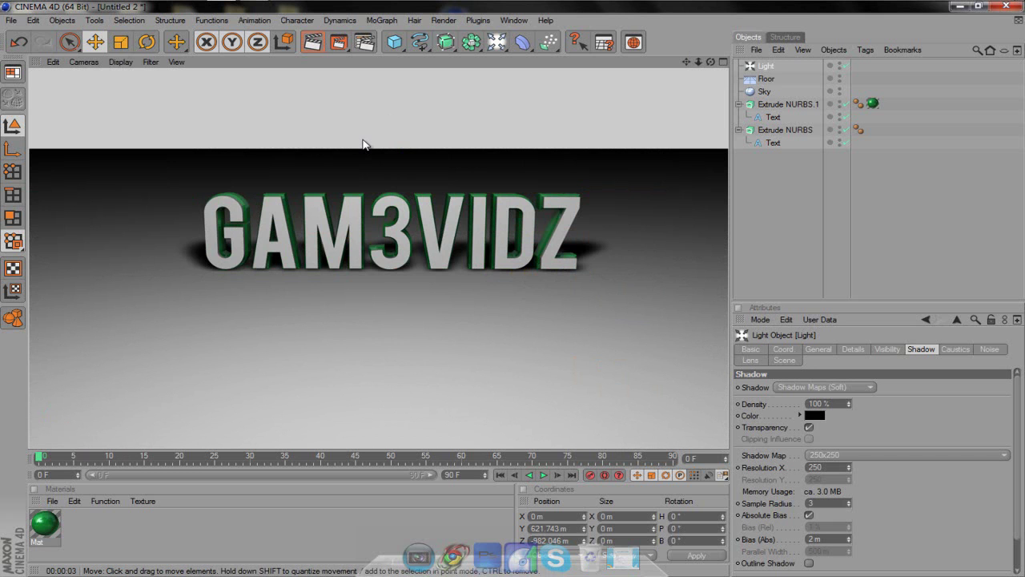
Set the render save path to a file named gam3vidzpic2 on the Desktop
left_click(366, 43)
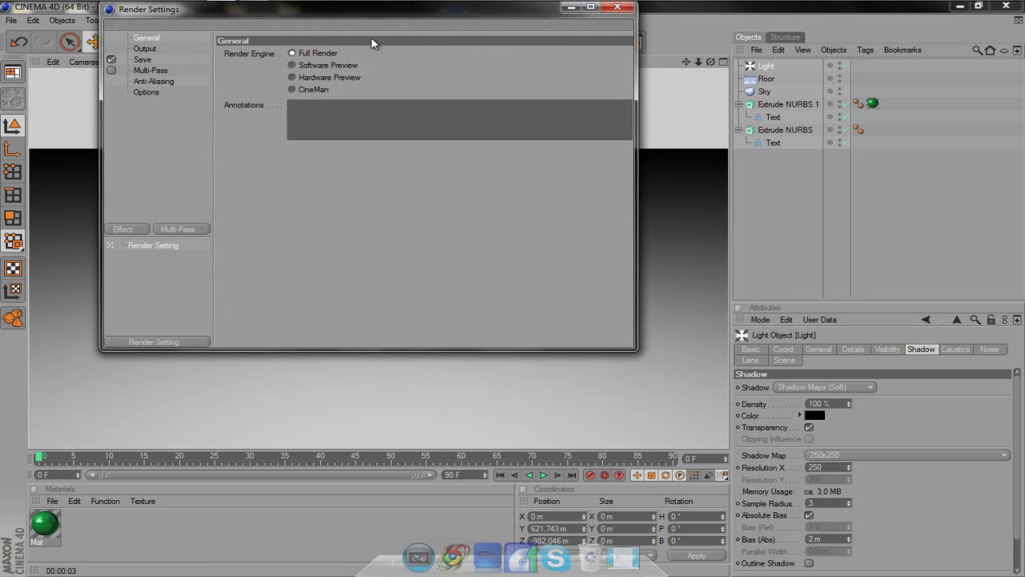
left_click(618, 7)
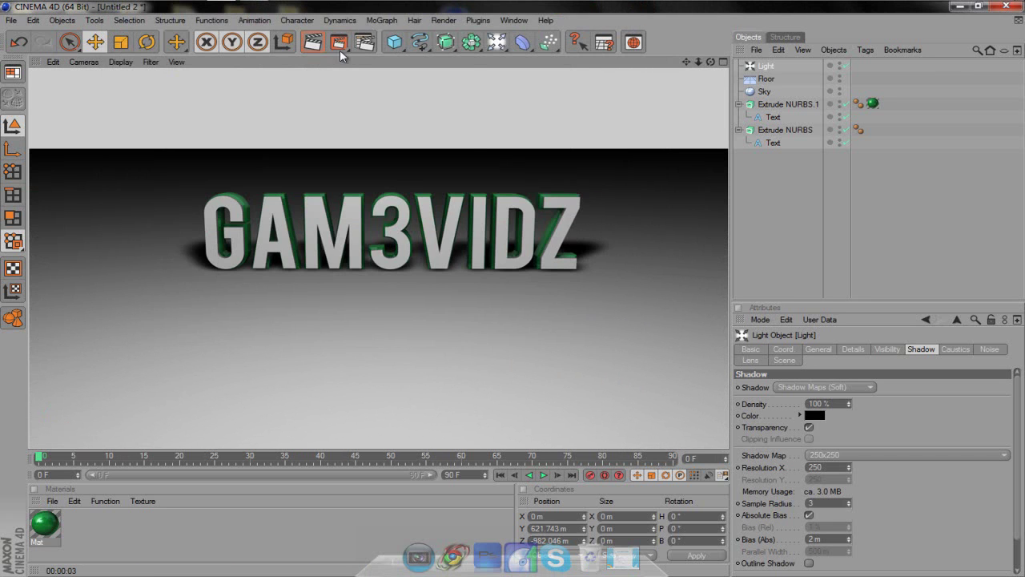
left_click(341, 46)
left_click(335, 60)
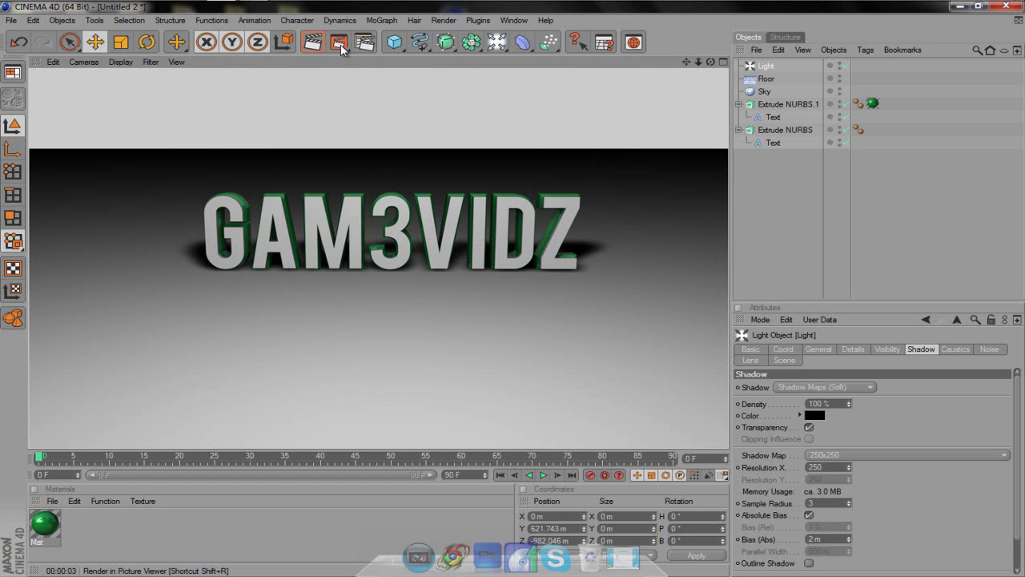
left_click(364, 42)
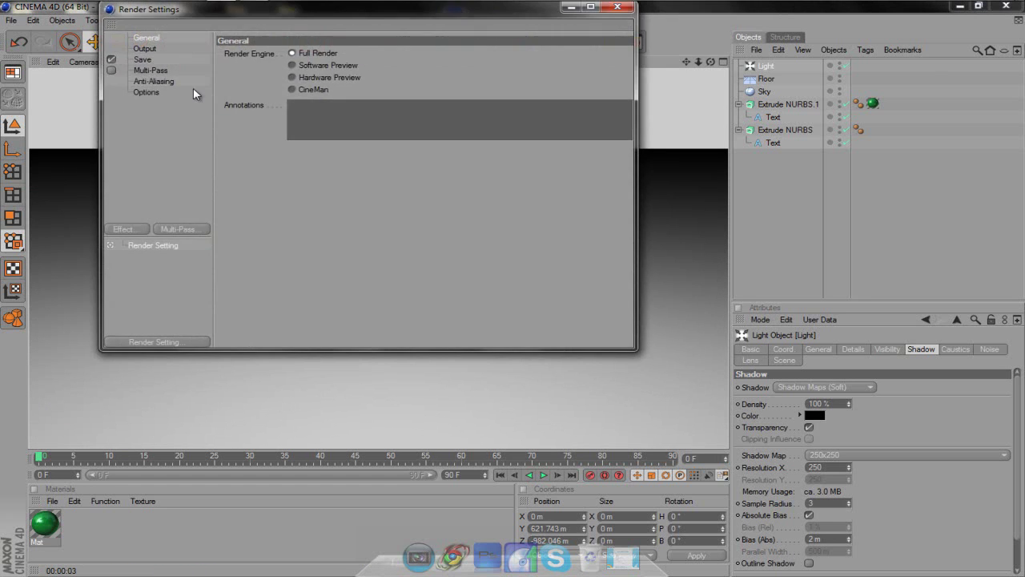
left_click(148, 93)
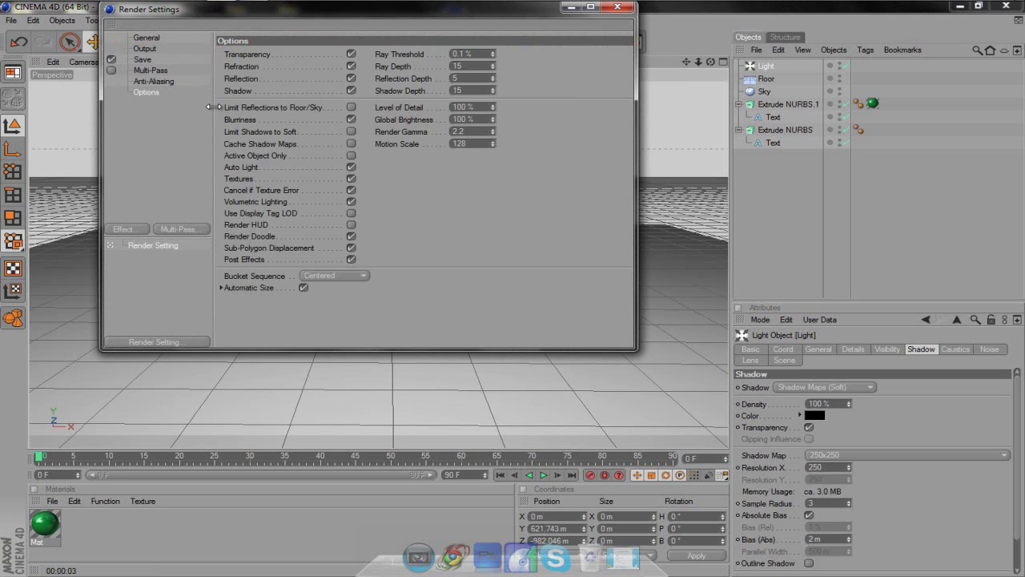
left_click(151, 49)
left_click(148, 61)
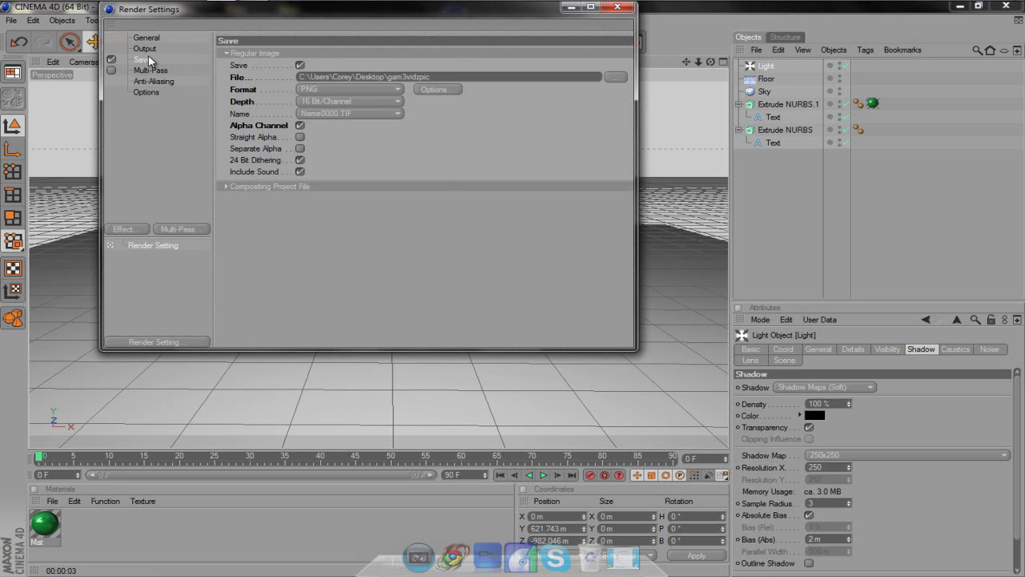
left_click(611, 78)
left_click(299, 259)
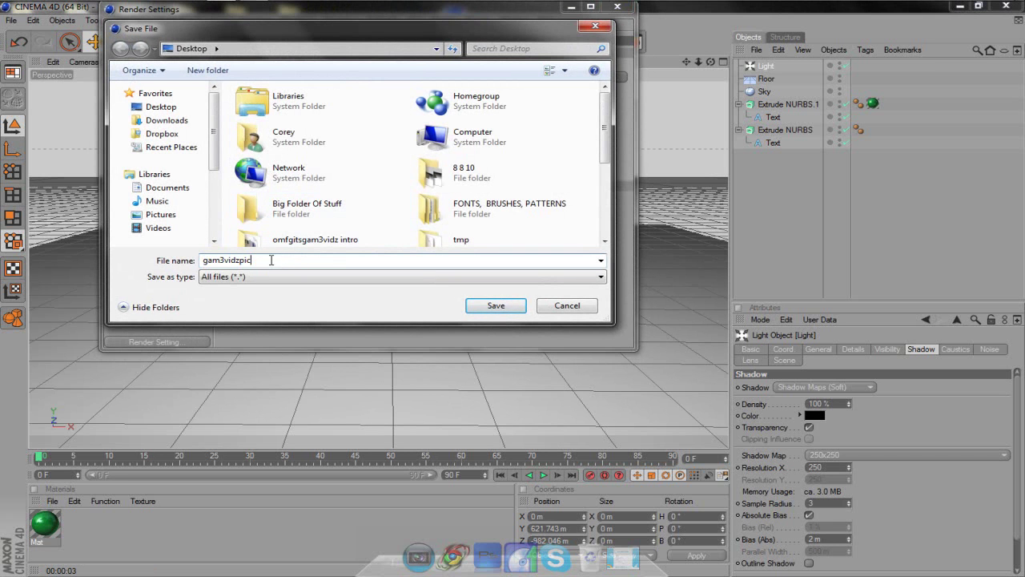
left_click(471, 305)
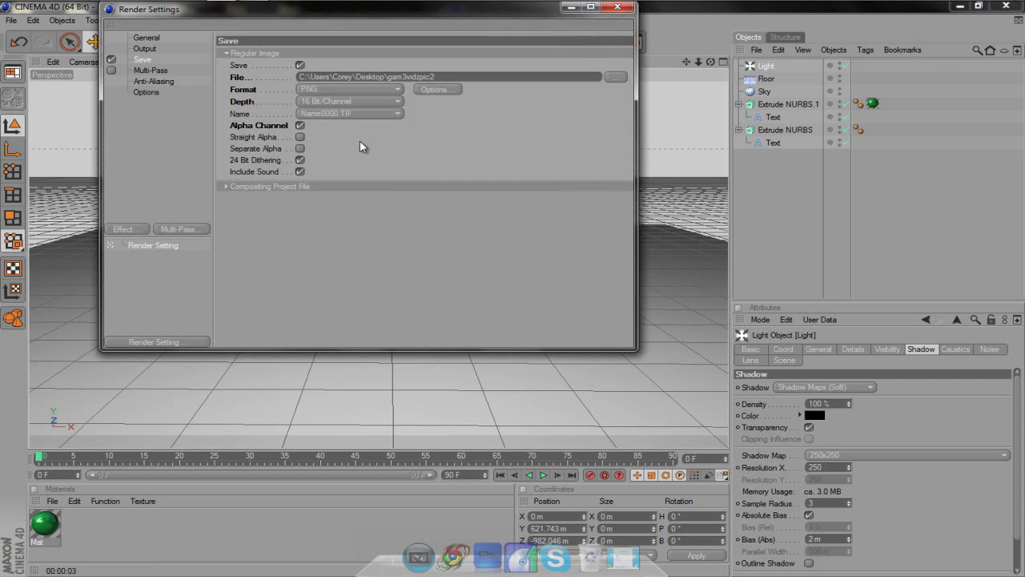
Set the output format to PNG and turn off the Alpha Channel
left_click(347, 95)
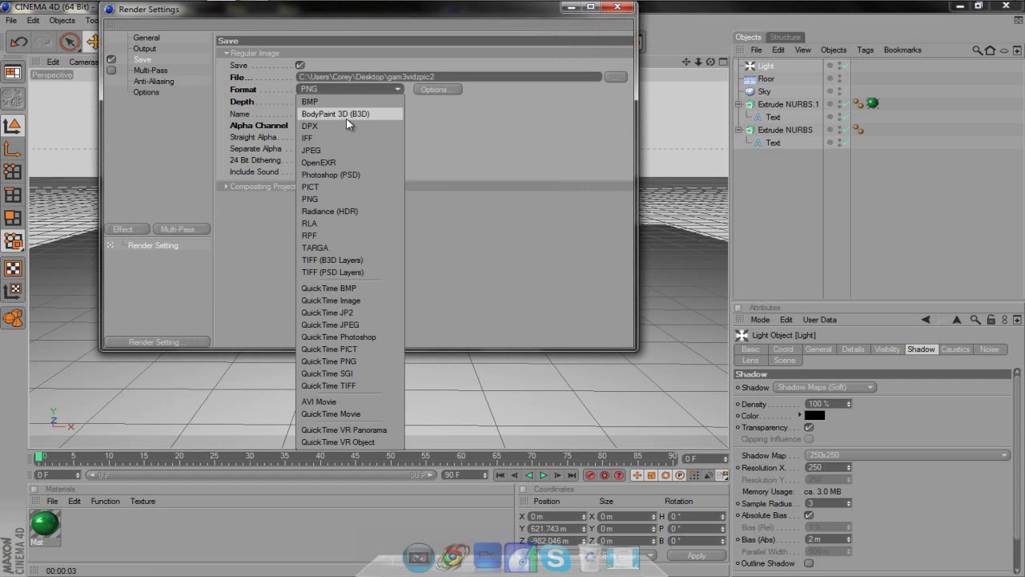
left_click(358, 405)
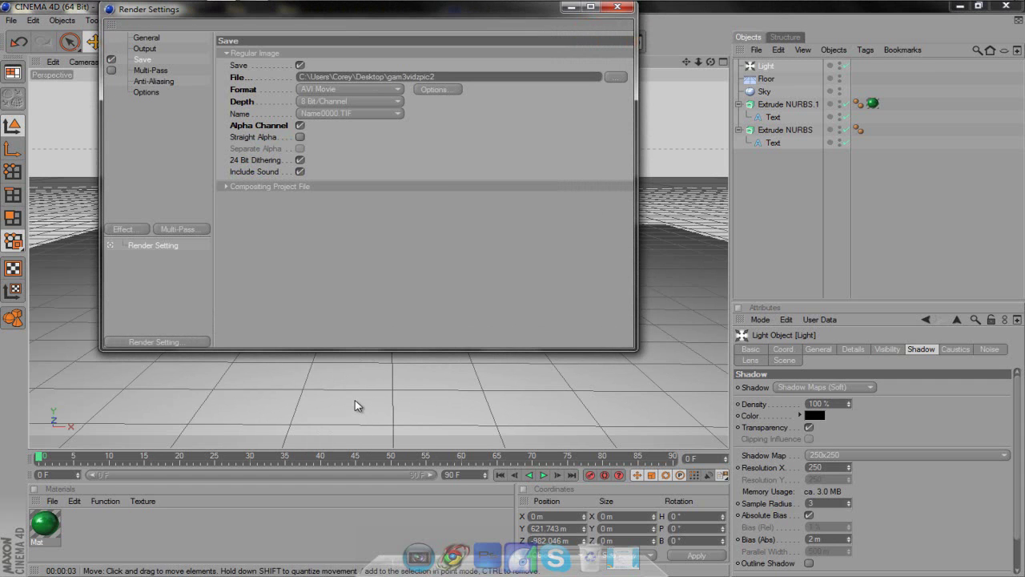
left_click(349, 93)
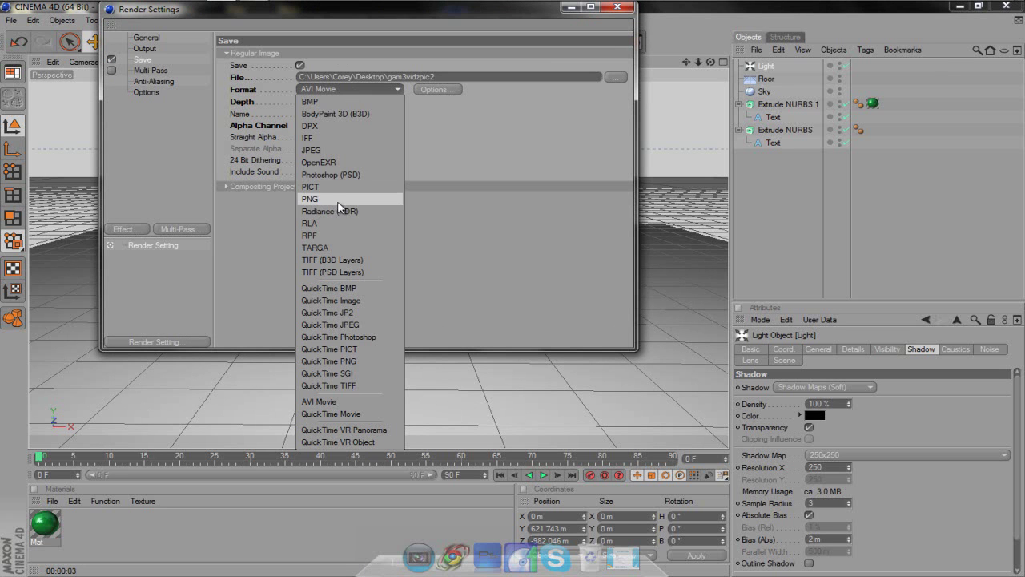
left_click(345, 198)
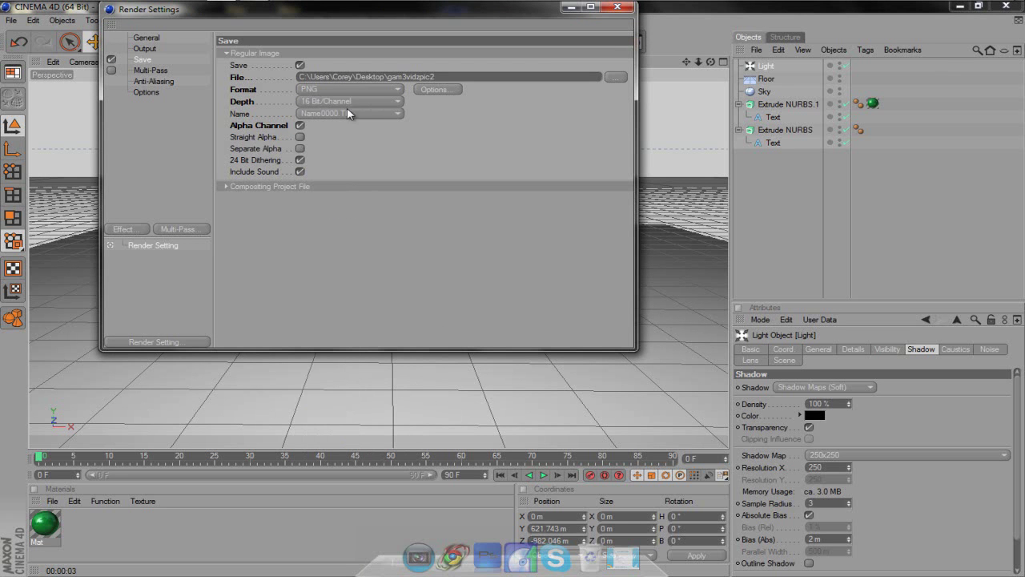
left_click(301, 126)
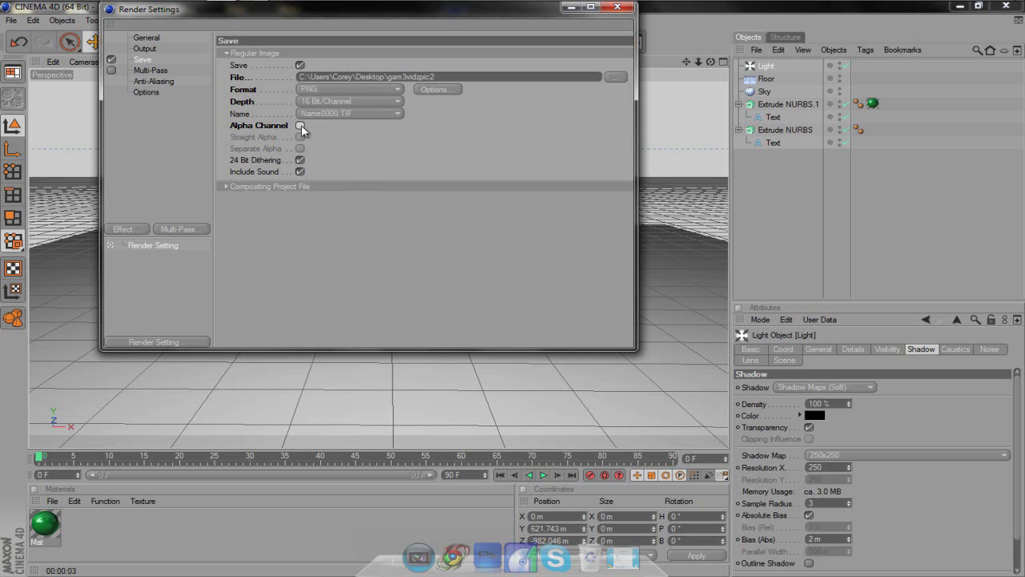
Review the Multi-Pass, Anti-Aliasing and Options pages, confirm 1280x720 output, and close Render Settings
left_click(157, 72)
left_click(161, 82)
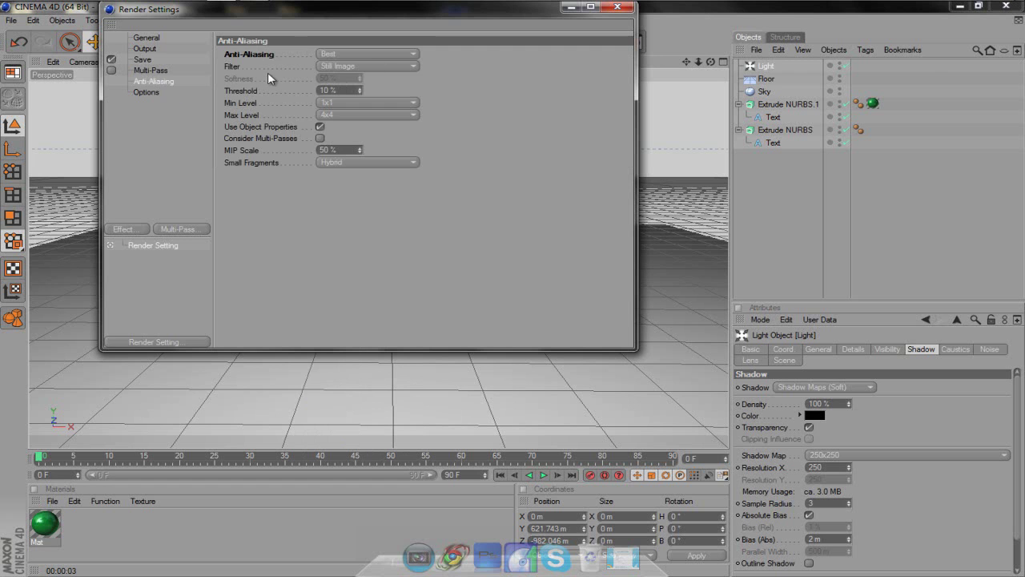
left_click(156, 93)
left_click(151, 50)
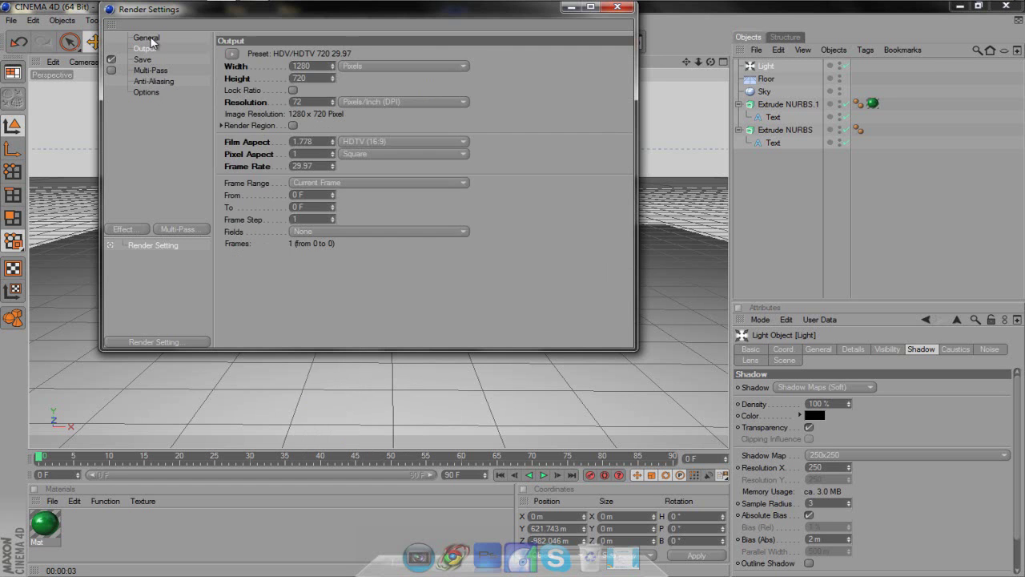
left_click(152, 39)
left_click(618, 7)
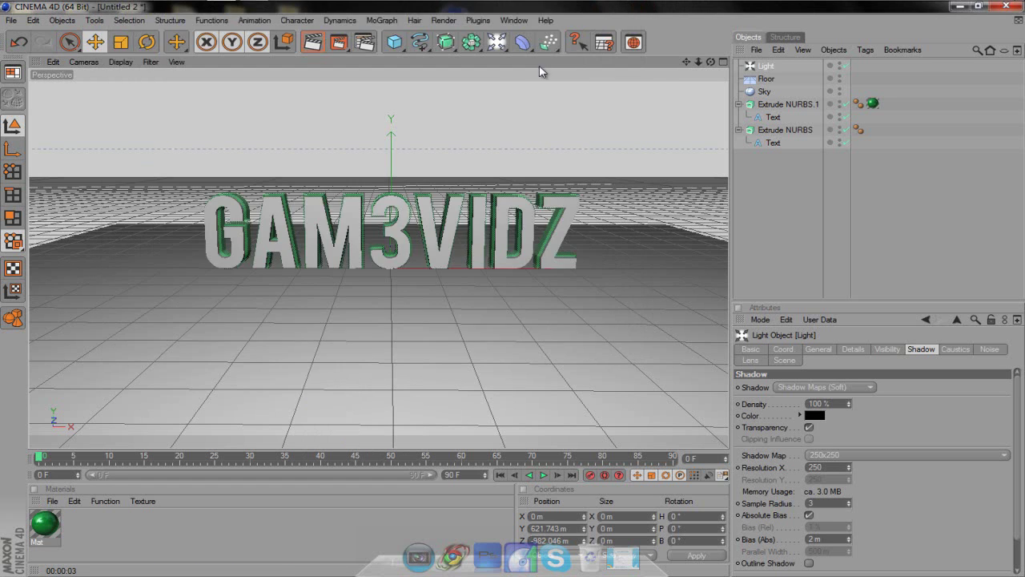
Render the lit GAM3VIDZ scene to the Picture Viewer, then open gam3vidzpic2 from the desktop
left_click(339, 44)
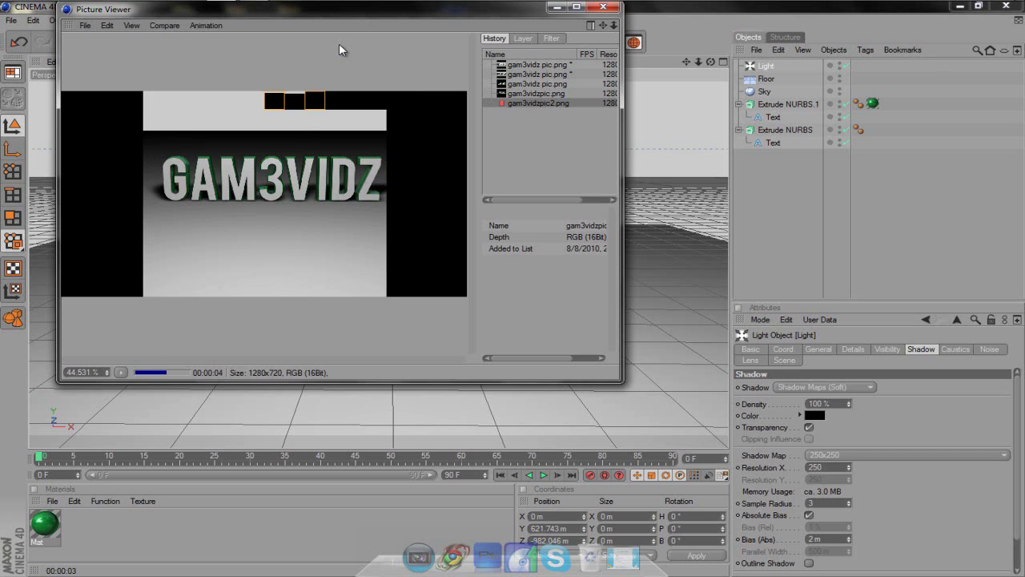
left_click(558, 8)
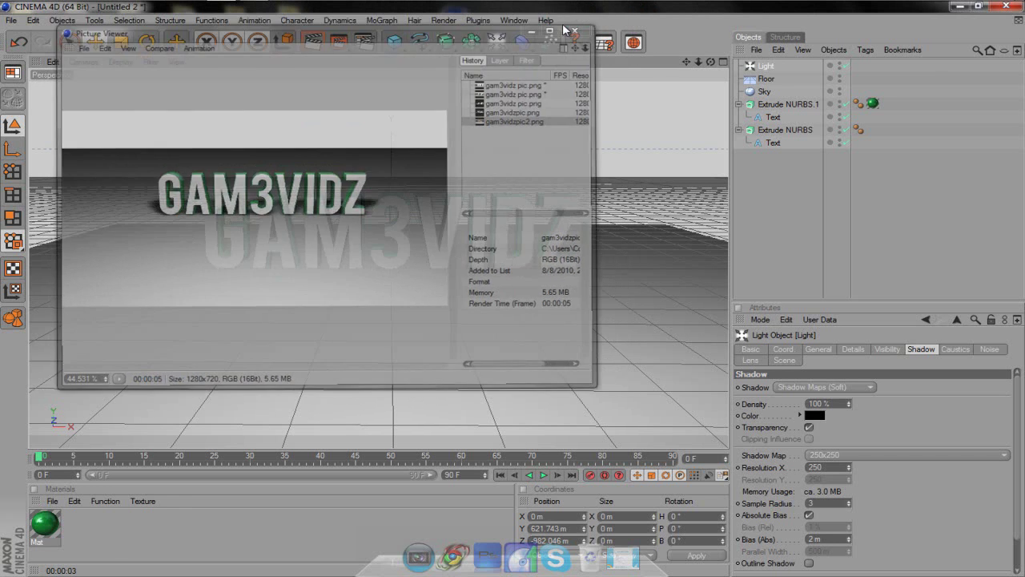
left_click(960, 5)
double_click(30, 155)
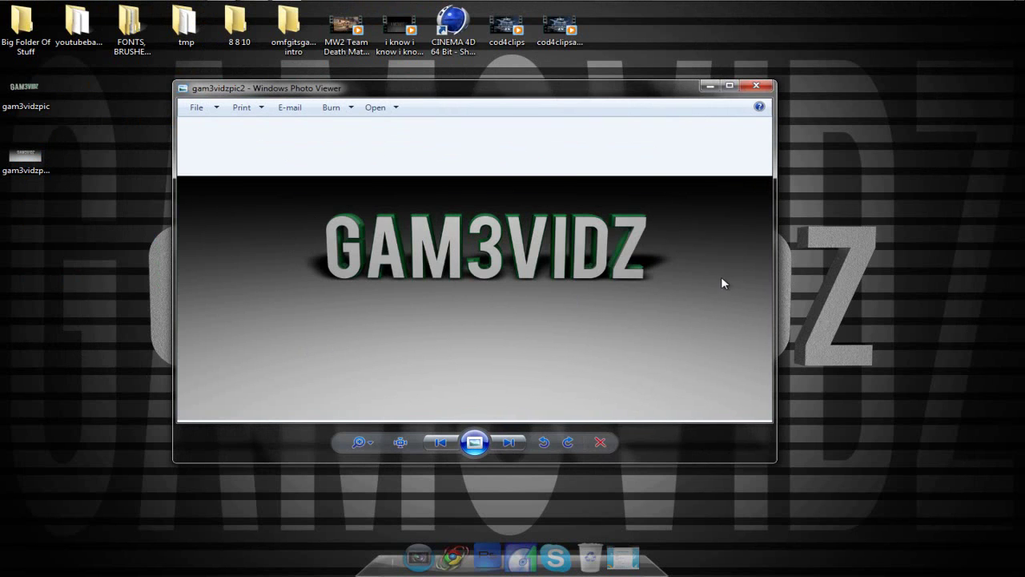
Zoom the gam3vidzpic2 photo in and out, close Photo Viewer, and return to Cinema 4D
scroll(711, 270, "up", 3)
scroll(711, 271, "down", 3)
left_click(756, 84)
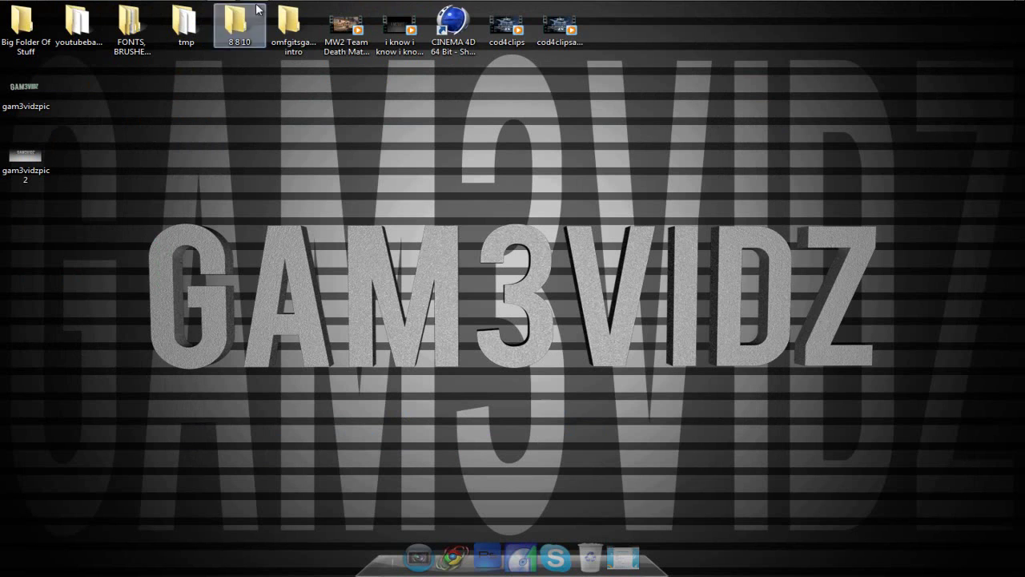
left_click(221, 6)
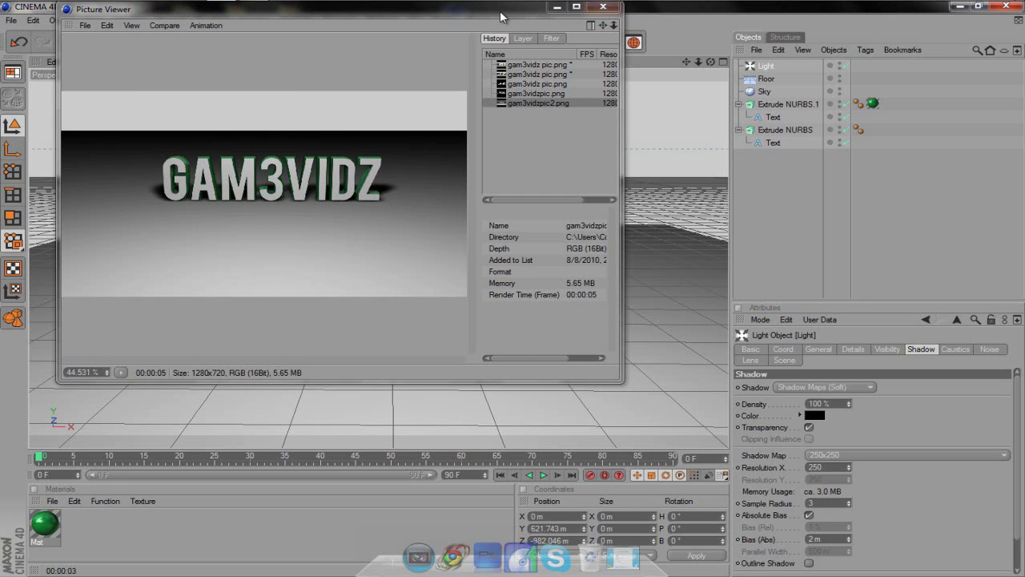
Move and close the Picture Viewer, then zoom the viewport in and out on the lettering
left_click_drag(500, 15, 529, 76)
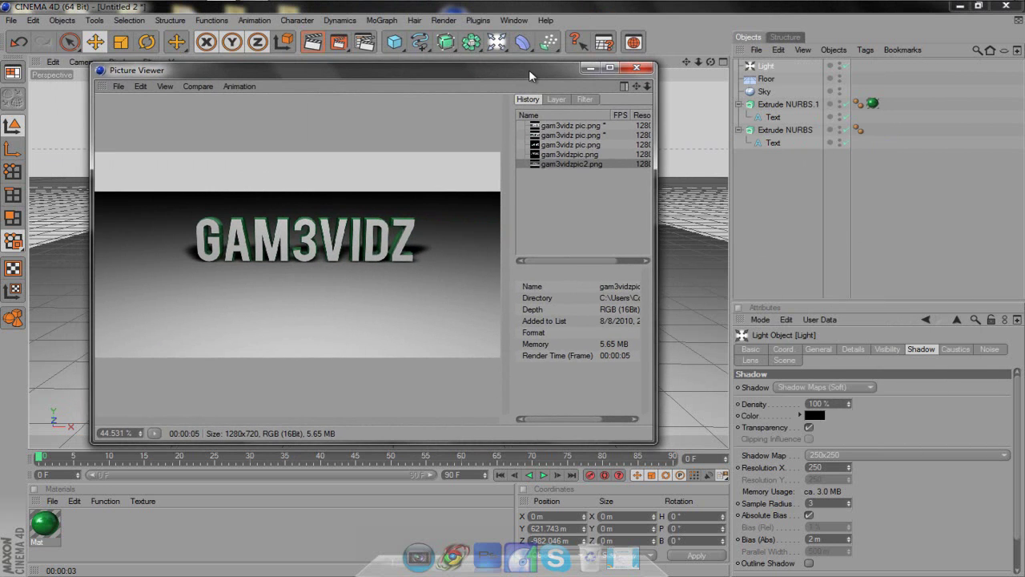
left_click(637, 68)
scroll(529, 196, "up", 5)
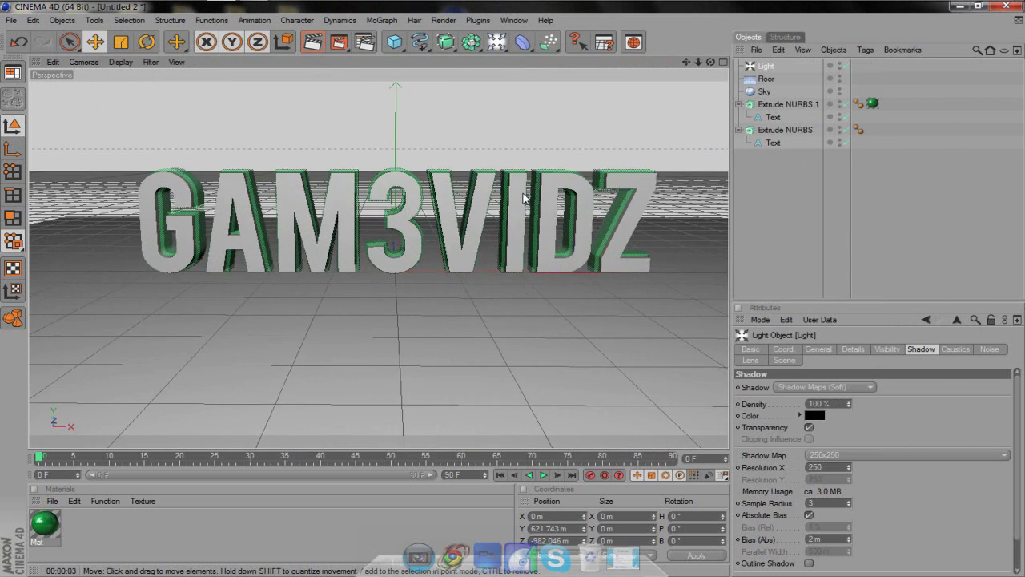
scroll(523, 198, "up", 2)
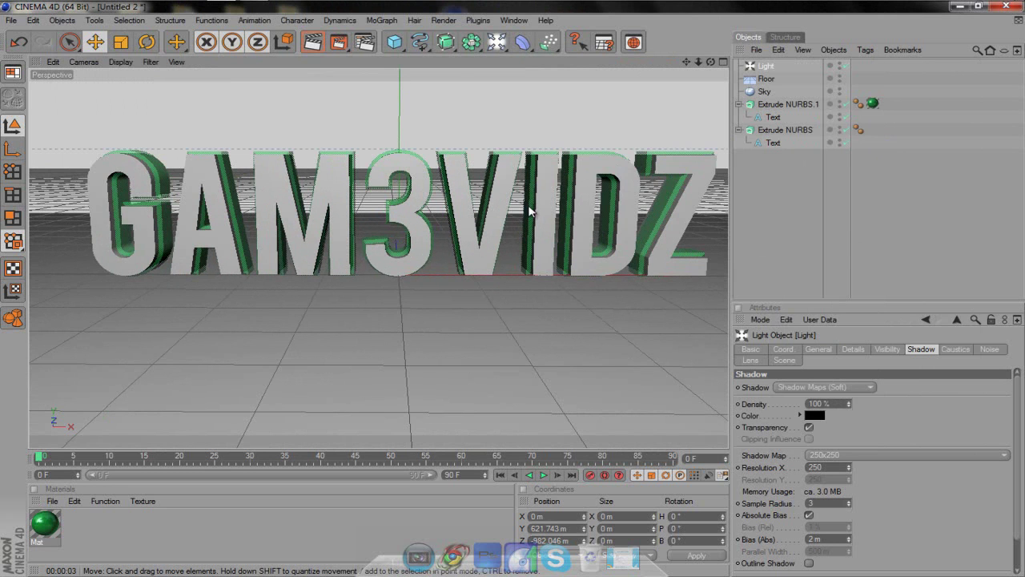
scroll(535, 216, "down", 4)
scroll(537, 220, "up", 5)
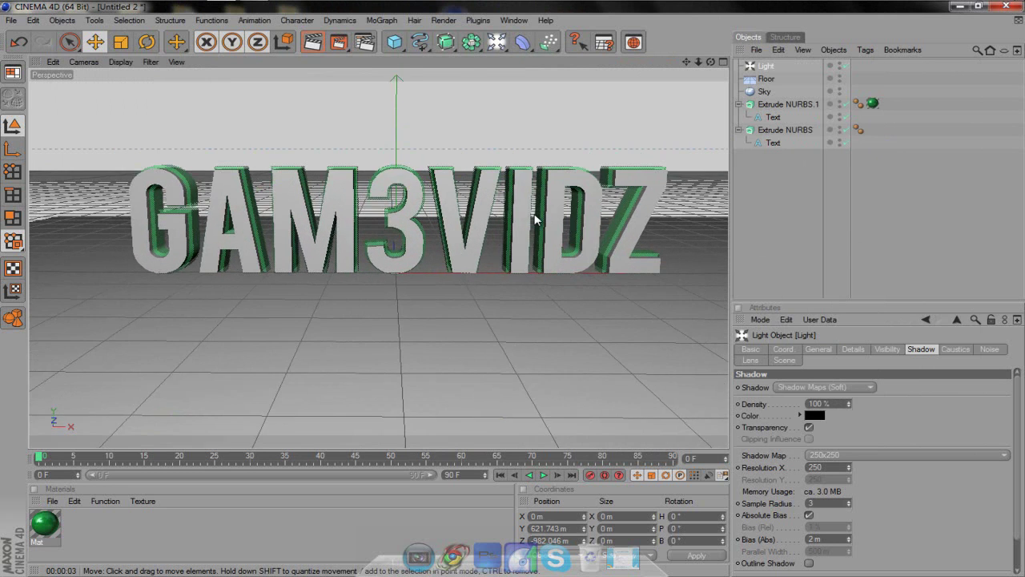
scroll(522, 225, "down", 4)
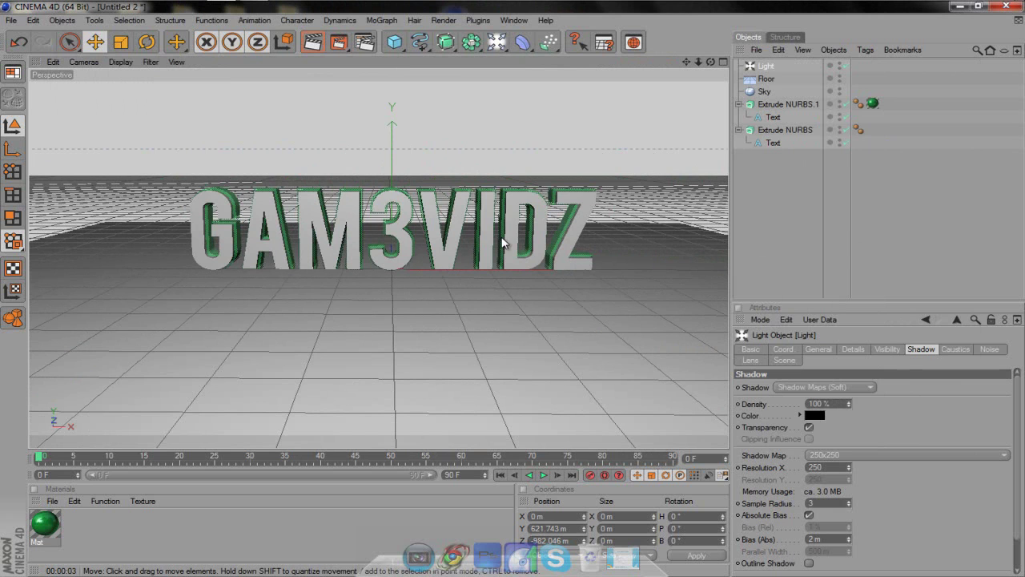
left_click(471, 42)
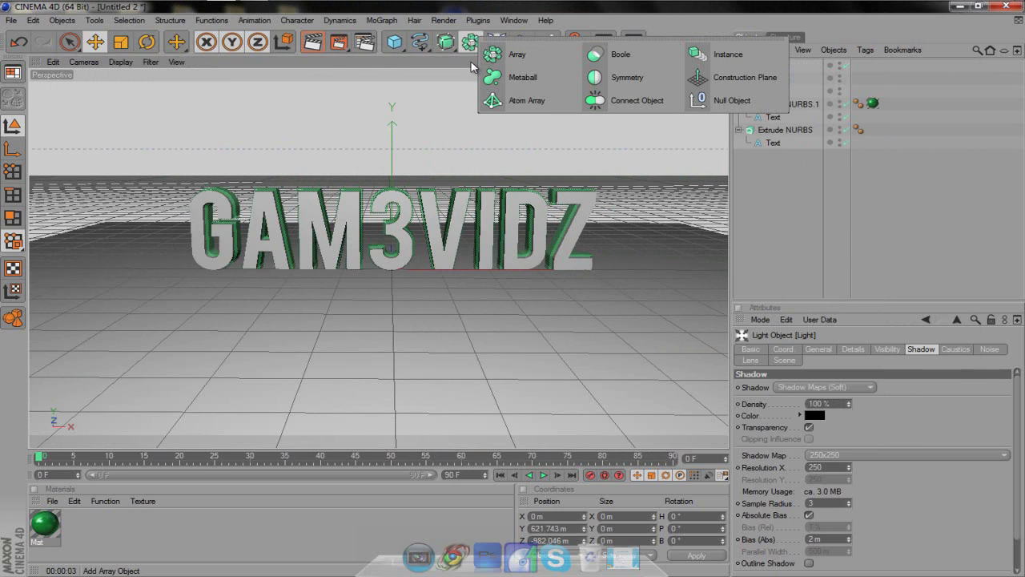